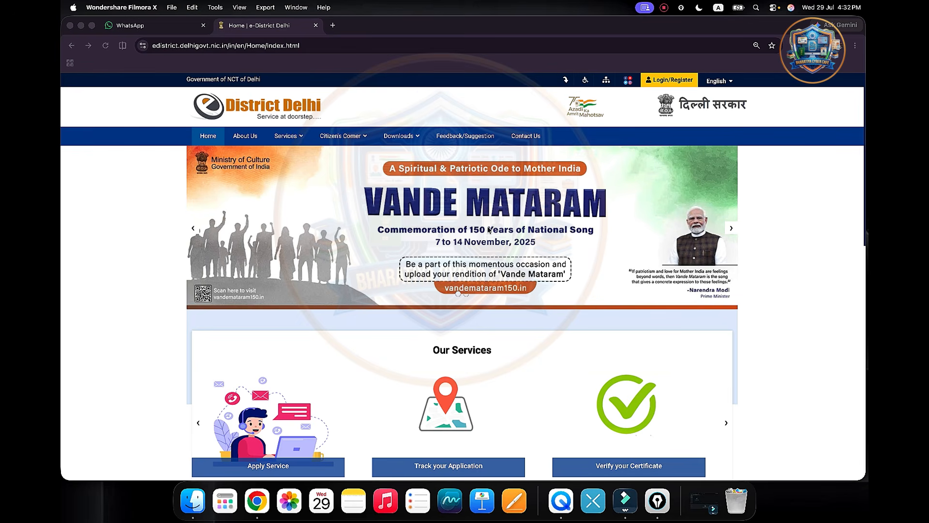
- Open the registration ID recovery form from the citizen login, answer Yes to Aadhaar already linked to the profile, and continue
{"action": "left_click", "coordinate": [663, 80]}
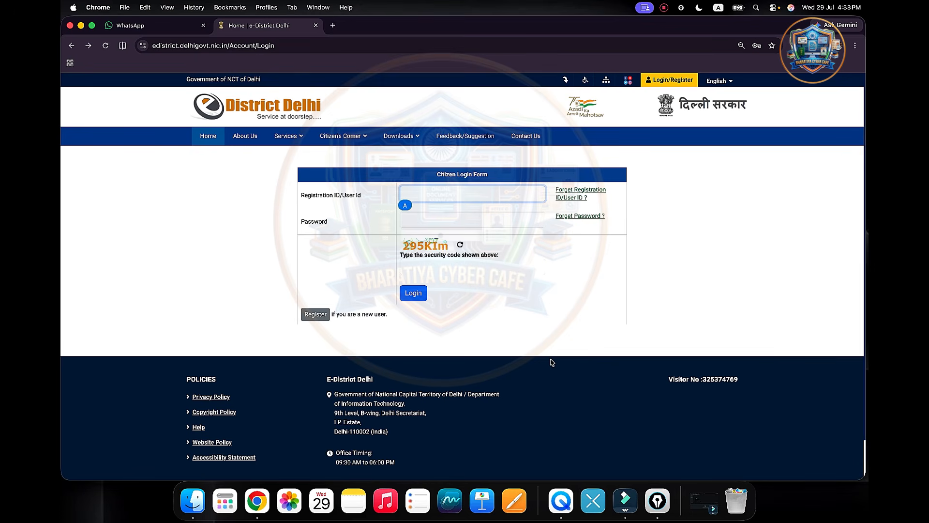
{"action": "left_click", "coordinate": [585, 197]}
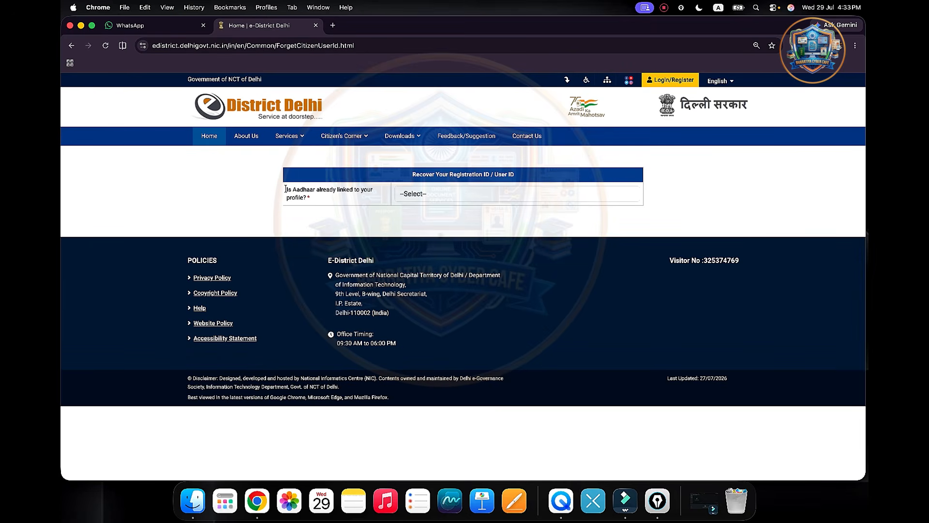
{"action": "left_click_drag", "start_coordinate": [284, 189], "coordinate": [321, 198]}
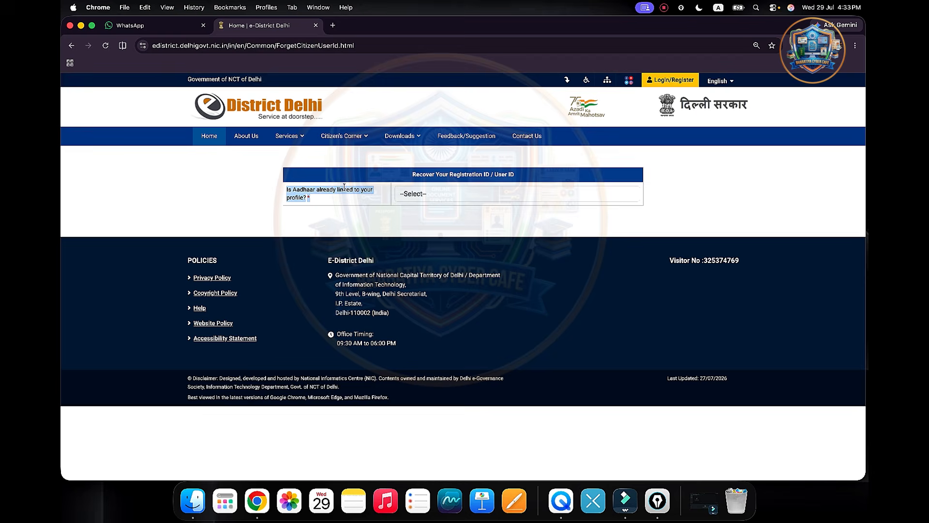
{"action": "left_click", "coordinate": [401, 195]}
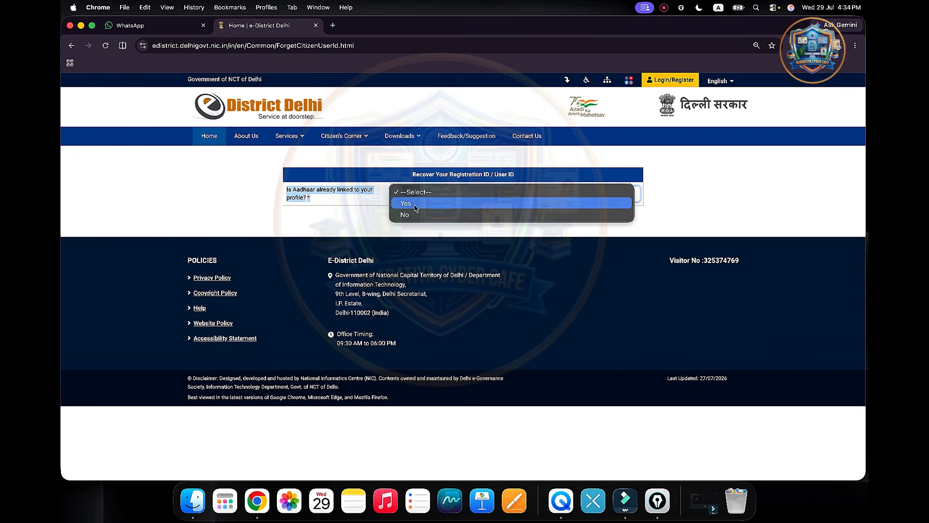
{"action": "left_click", "coordinate": [471, 203]}
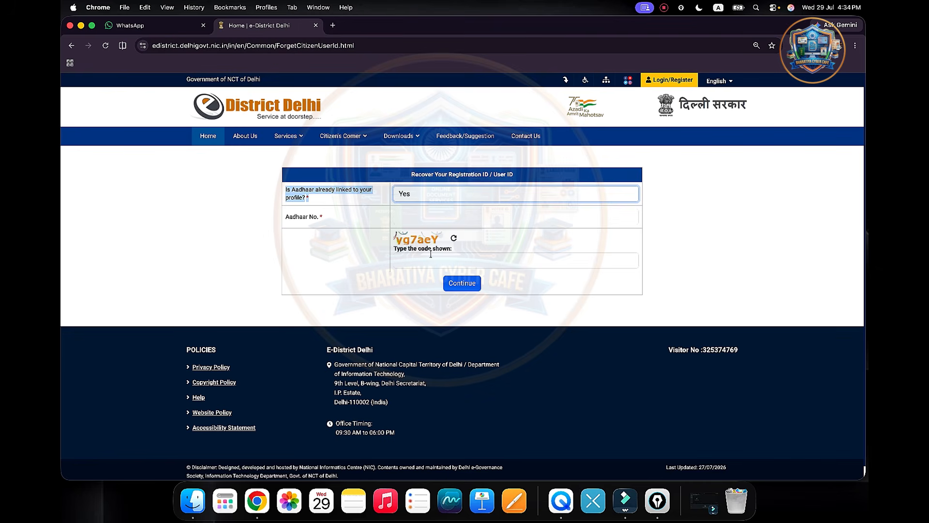
{"action": "left_click", "coordinate": [474, 285]}
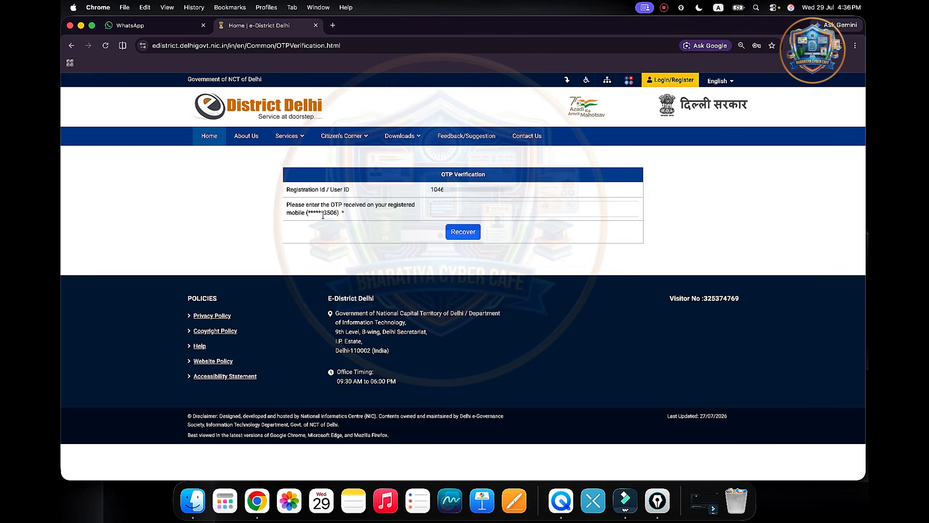
- Submit the OTP verification form to recover the registration ID and password
{"action": "left_click_drag", "start_coordinate": [321, 213], "coordinate": [351, 214]}
{"action": "left_click", "coordinate": [469, 237]}
{"action": "left_click_drag", "start_coordinate": [310, 199], "coordinate": [550, 199]}
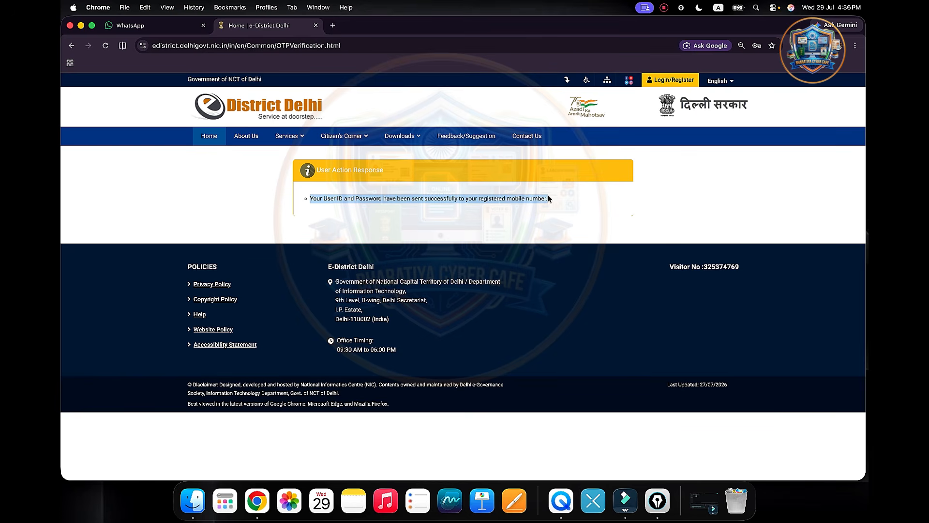
- Return to the citizen login form and submit the login with the recovered user ID, password and security code
{"action": "left_click", "coordinate": [677, 82]}
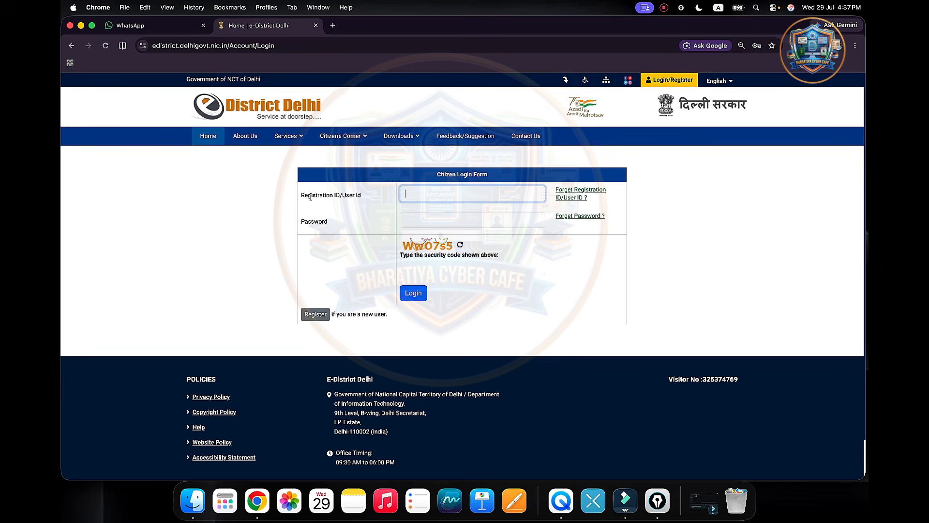
{"action": "left_click_drag", "start_coordinate": [307, 196], "coordinate": [305, 221]}
{"action": "left_click", "coordinate": [443, 196]}
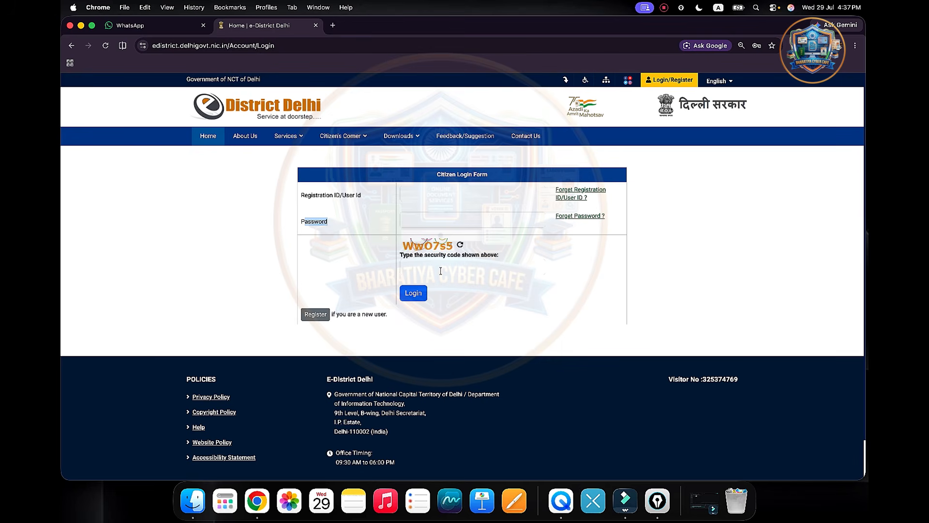
{"action": "left_click", "coordinate": [419, 298]}
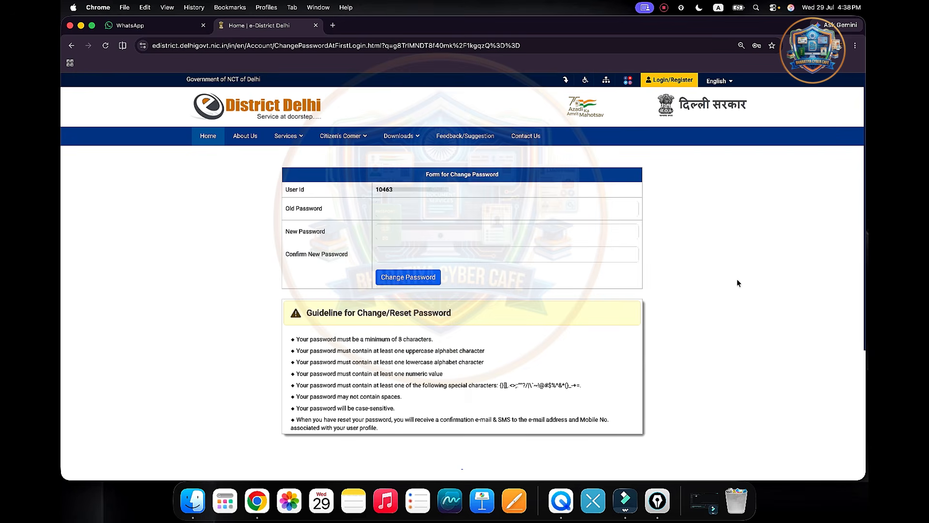
- Examine the change password form and its guidelines for choosing a new password
{"action": "left_click_drag", "start_coordinate": [426, 175], "coordinate": [495, 179]}
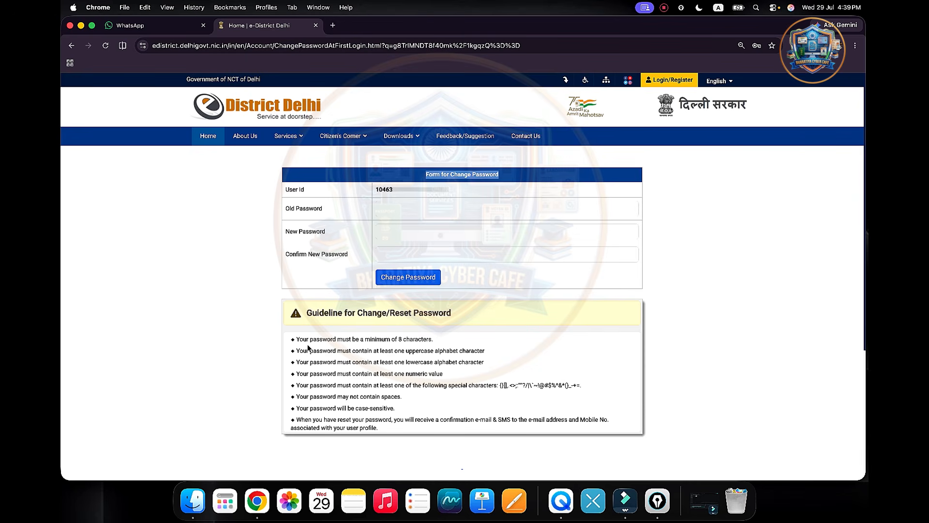
{"action": "left_click_drag", "start_coordinate": [298, 337], "coordinate": [419, 426]}
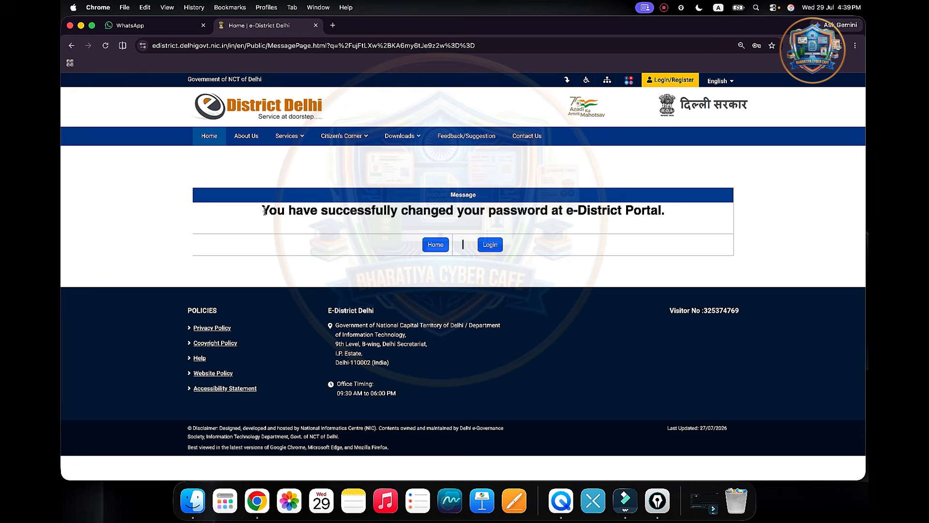
- Go from the password change message back to the citizen login form
{"action": "left_click_drag", "start_coordinate": [265, 212], "coordinate": [681, 221]}
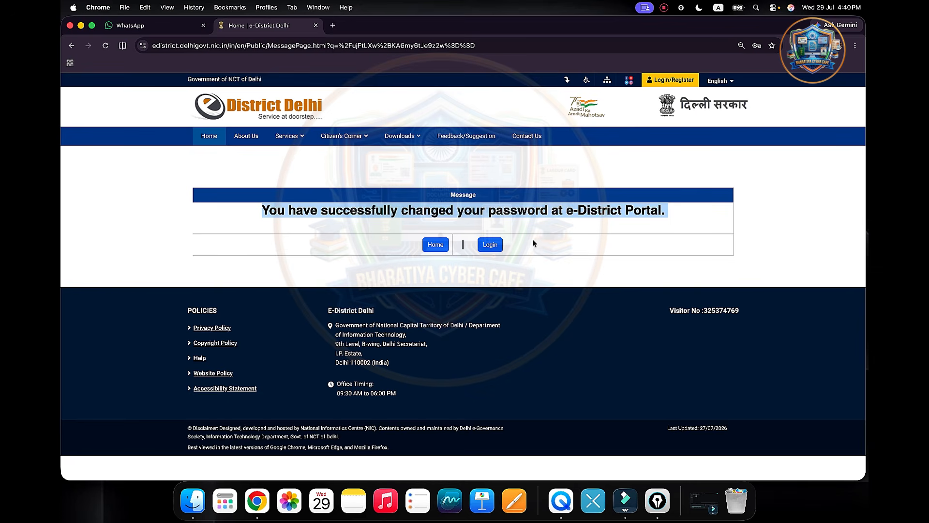
{"action": "left_click", "coordinate": [491, 245]}
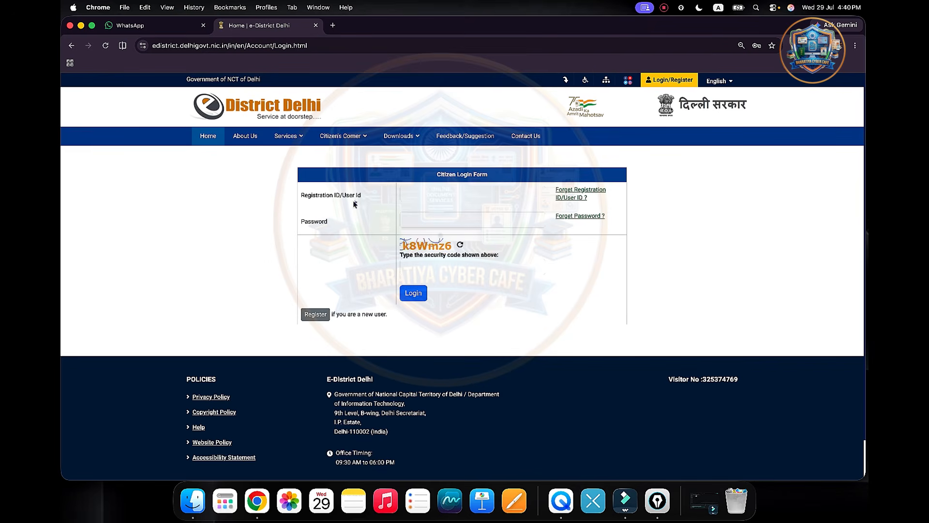
{"action": "left_click_drag", "start_coordinate": [313, 197], "coordinate": [370, 197]}
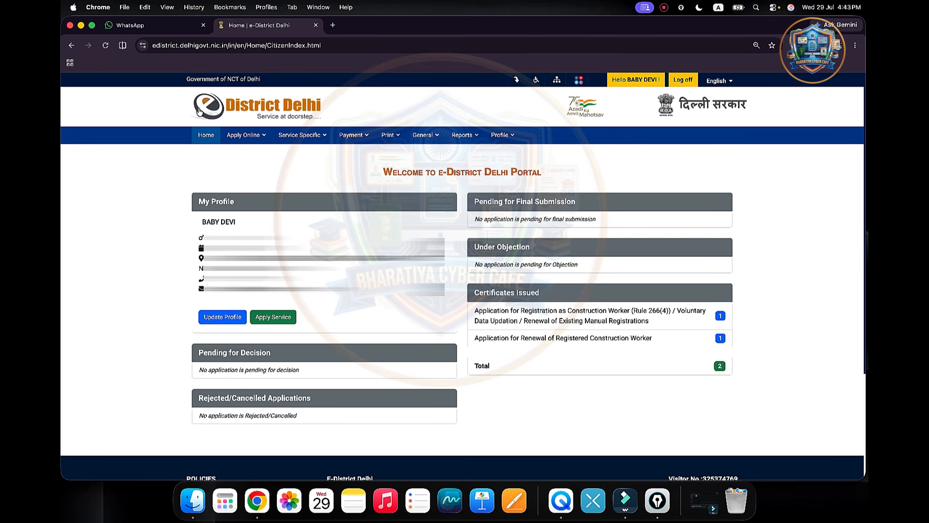
- Open the list of services available for online application and apply for Issuance of Income Certificate under the Department of Revenue
{"action": "left_click", "coordinate": [249, 139]}
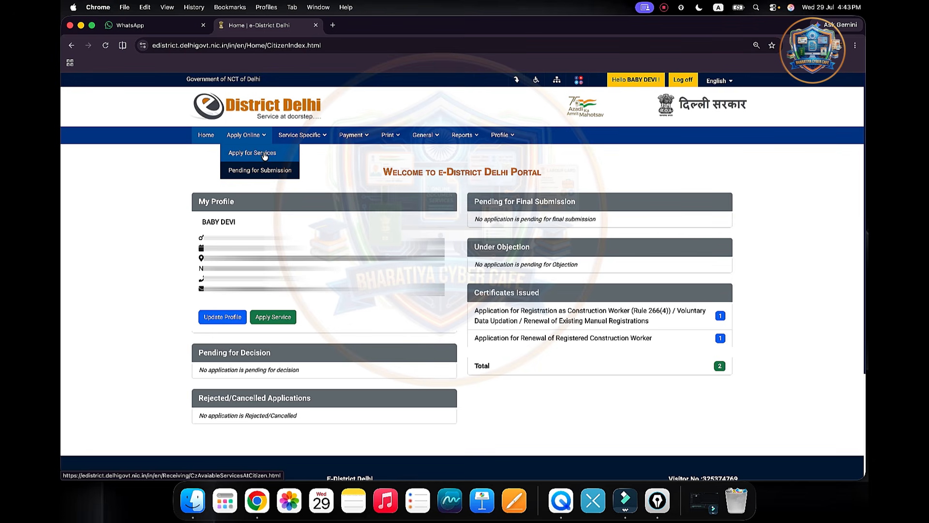
{"action": "left_click", "coordinate": [264, 153]}
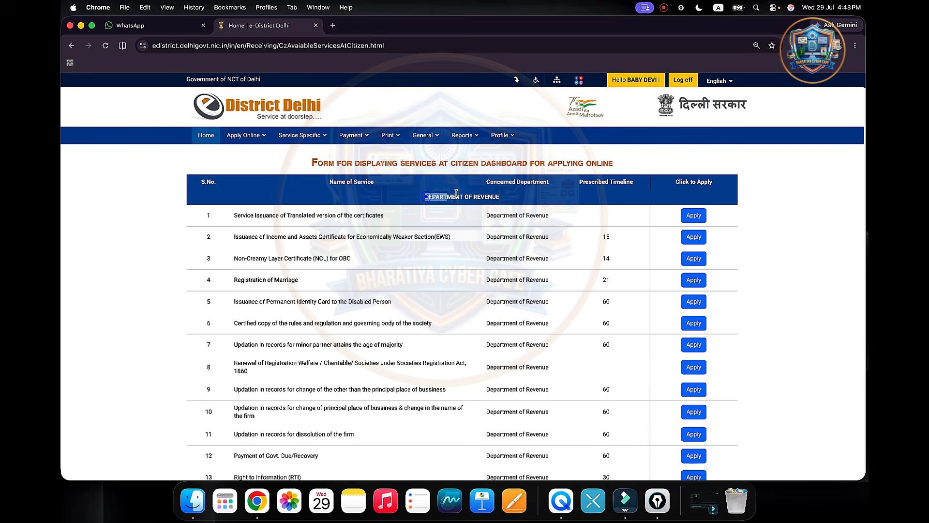
{"action": "triple_click", "coordinate": [500, 196]}
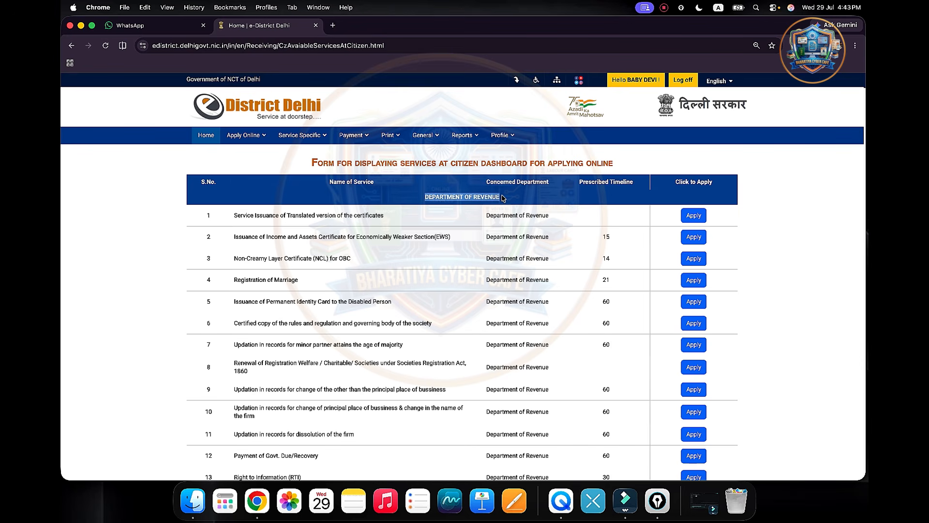
{"action": "scroll", "coordinate": [510, 279], "scroll_direction": "down", "scroll_amount": 4}
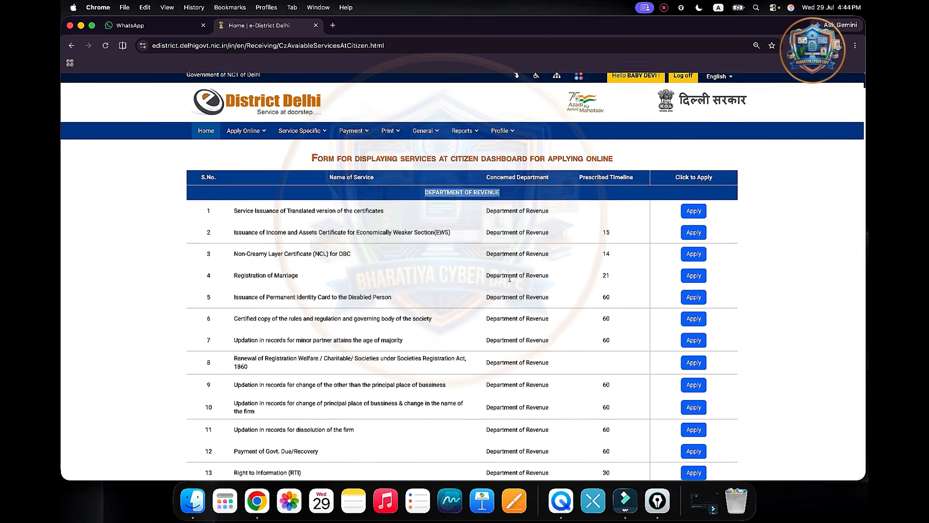
{"action": "scroll", "coordinate": [510, 279], "scroll_direction": "down", "scroll_amount": 10}
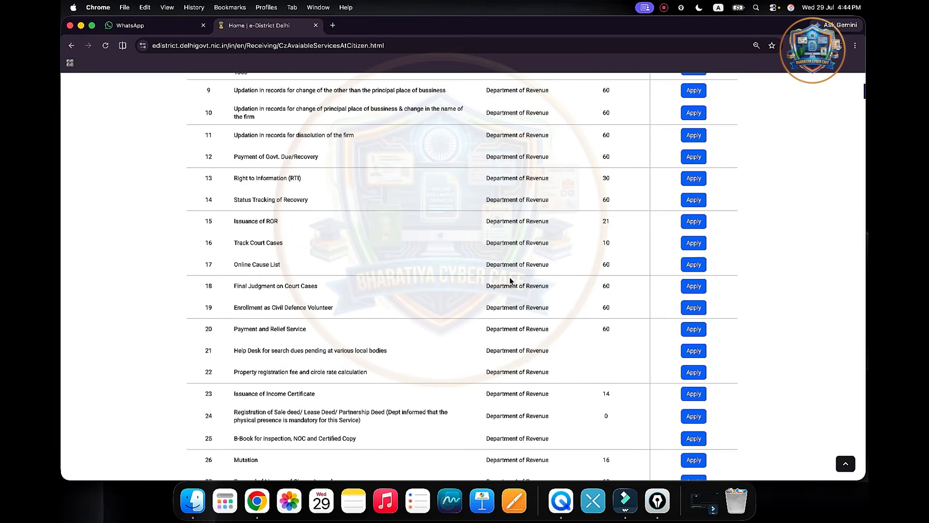
{"action": "scroll", "coordinate": [510, 280], "scroll_direction": "down", "scroll_amount": 9}
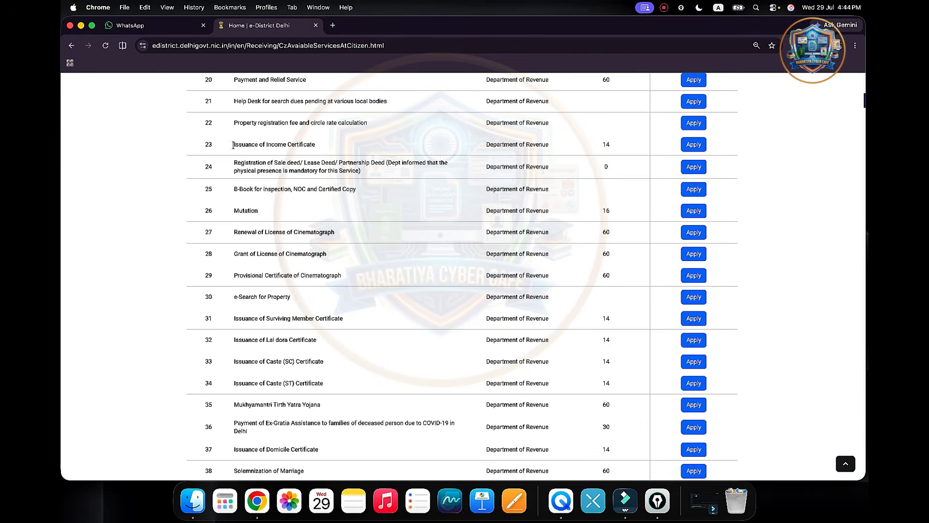
{"action": "left_click_drag", "start_coordinate": [234, 144], "coordinate": [316, 146]}
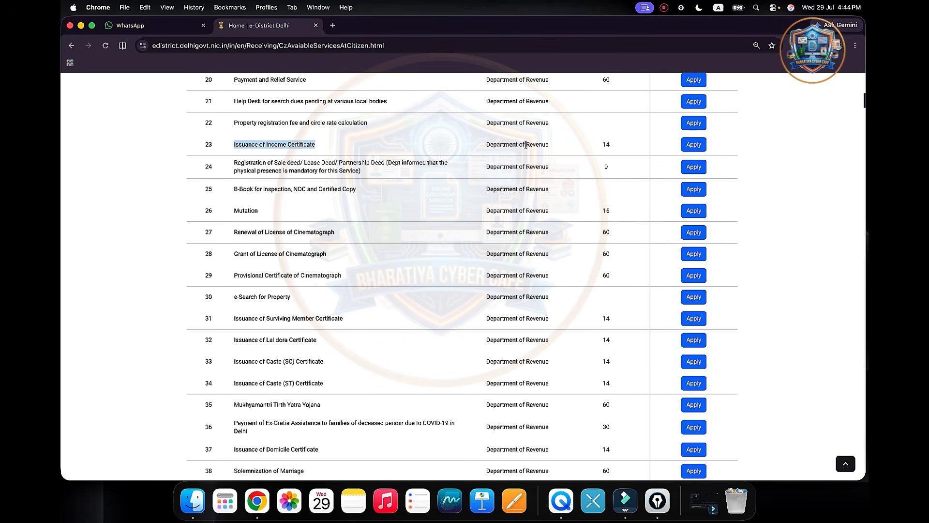
{"action": "left_click", "coordinate": [690, 146]}
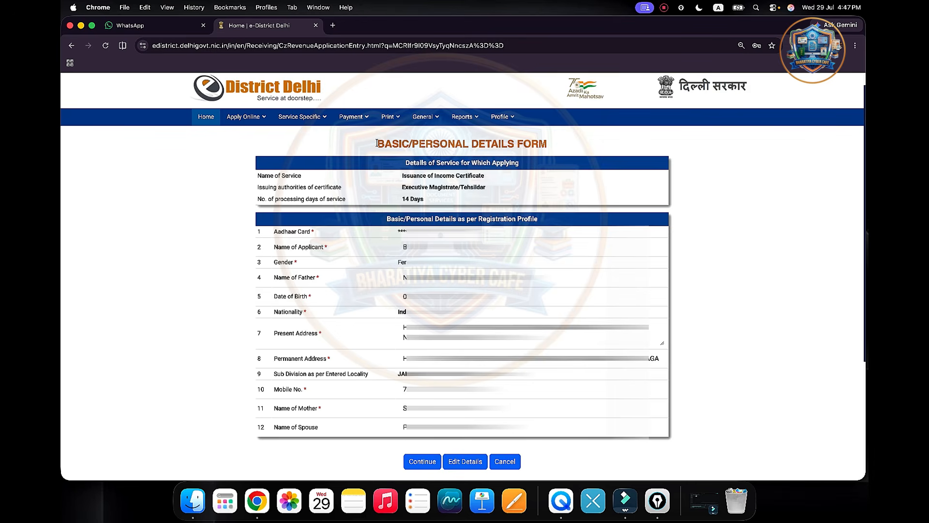
- Check the applicant's basic and personal details and continue to the service-related details form for the income certificate
{"action": "left_click_drag", "start_coordinate": [375, 143], "coordinate": [663, 428]}
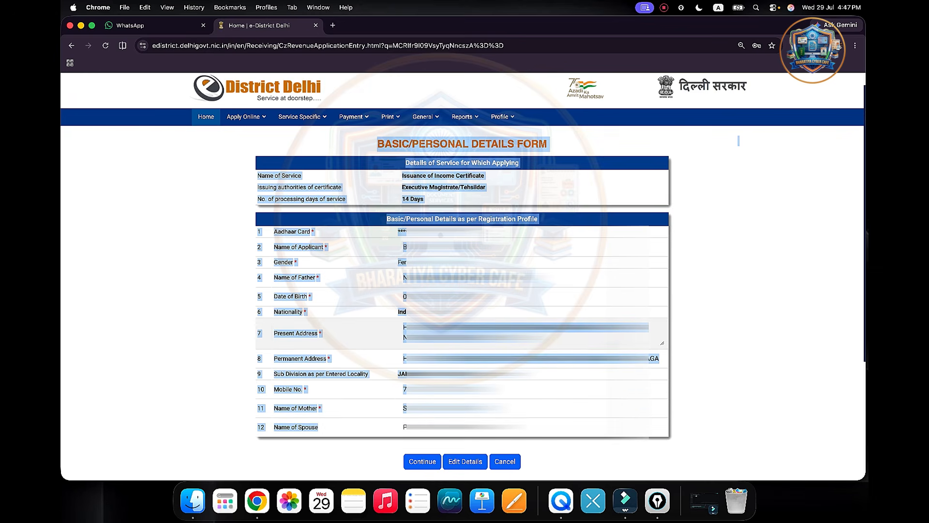
{"action": "scroll", "coordinate": [537, 334], "scroll_direction": "down", "scroll_amount": 1}
{"action": "left_click", "coordinate": [537, 277]}
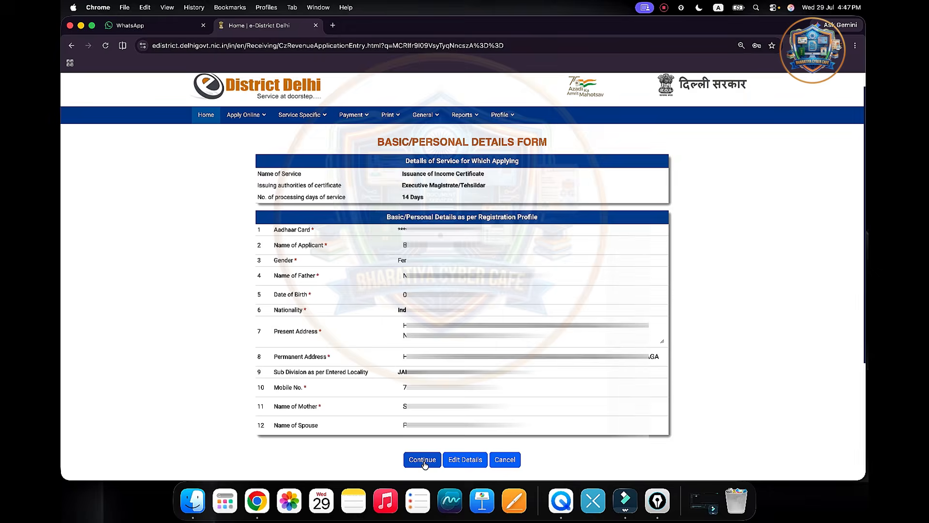
{"action": "left_click", "coordinate": [423, 466]}
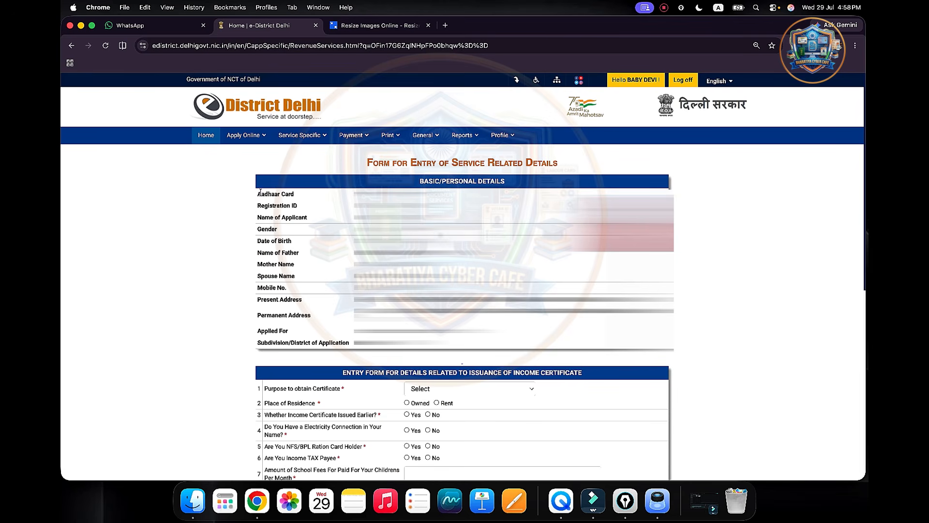
{"action": "left_click_drag", "start_coordinate": [258, 193], "coordinate": [355, 344]}
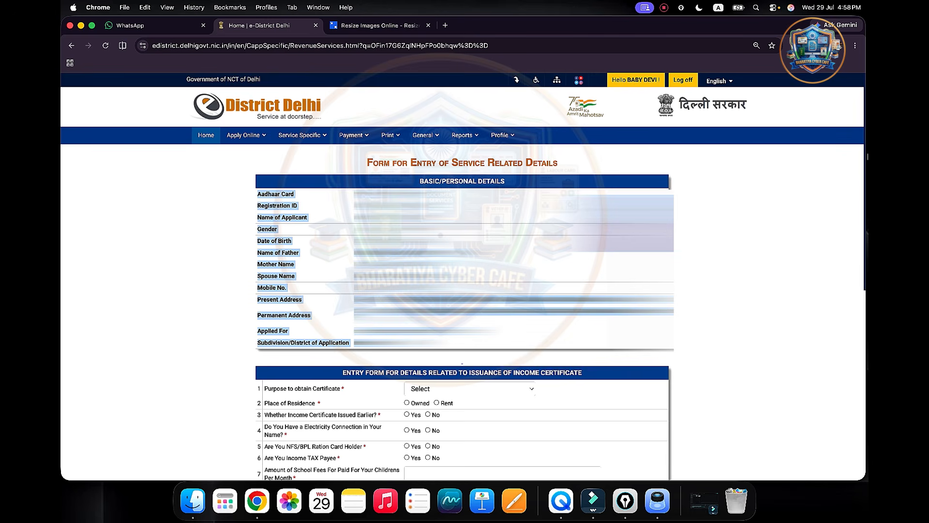
{"action": "scroll", "coordinate": [628, 171], "scroll_direction": "down", "scroll_amount": 5}
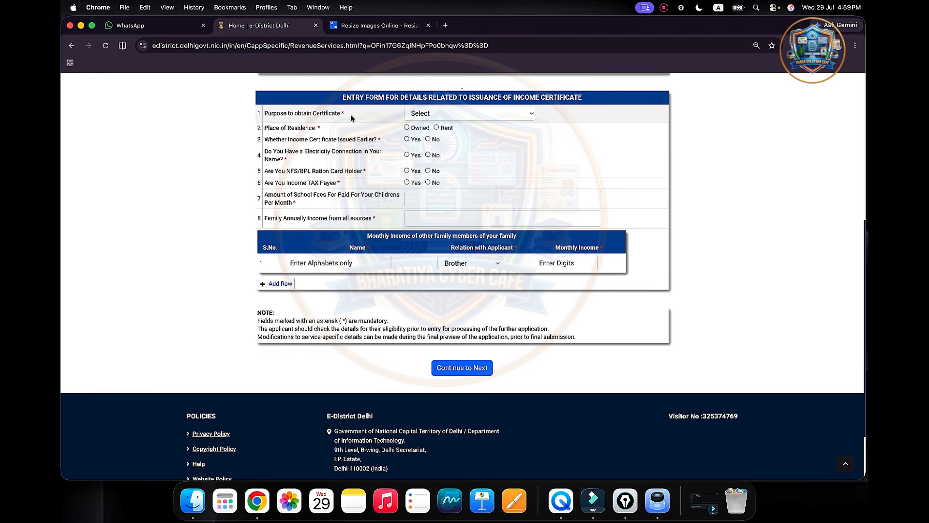
- Set the purpose to obtain the certificate to Others and the place of residence to Owned
{"action": "left_click_drag", "start_coordinate": [269, 113], "coordinate": [347, 112]}
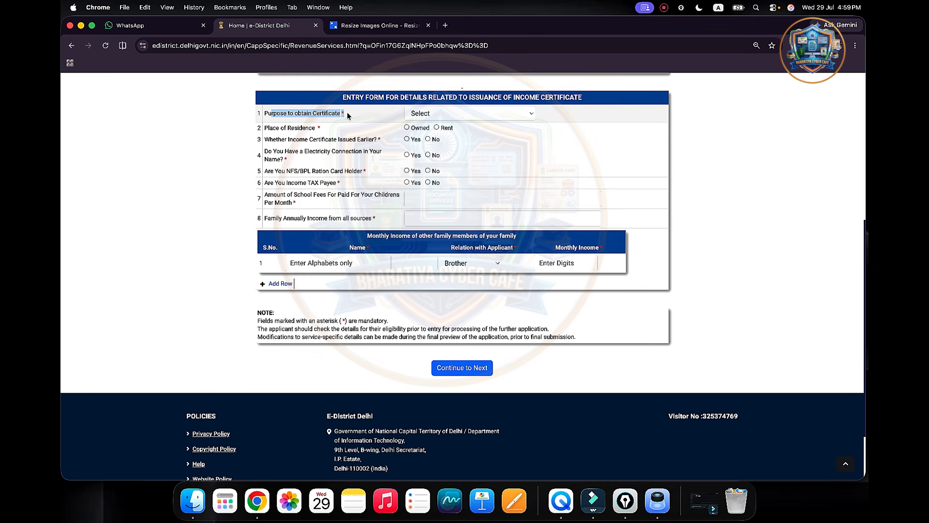
{"action": "left_click", "coordinate": [437, 114]}
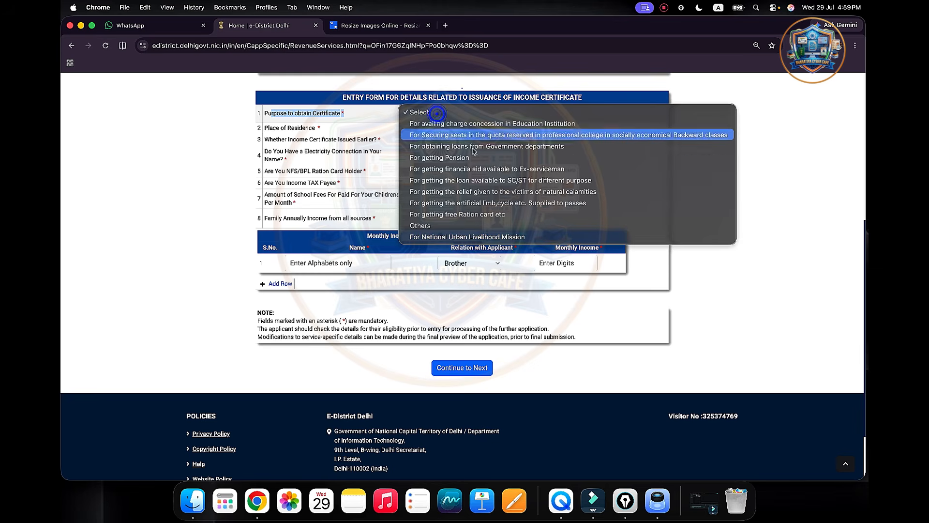
{"action": "left_click", "coordinate": [514, 226]}
{"action": "left_click_drag", "start_coordinate": [265, 128], "coordinate": [326, 130]}
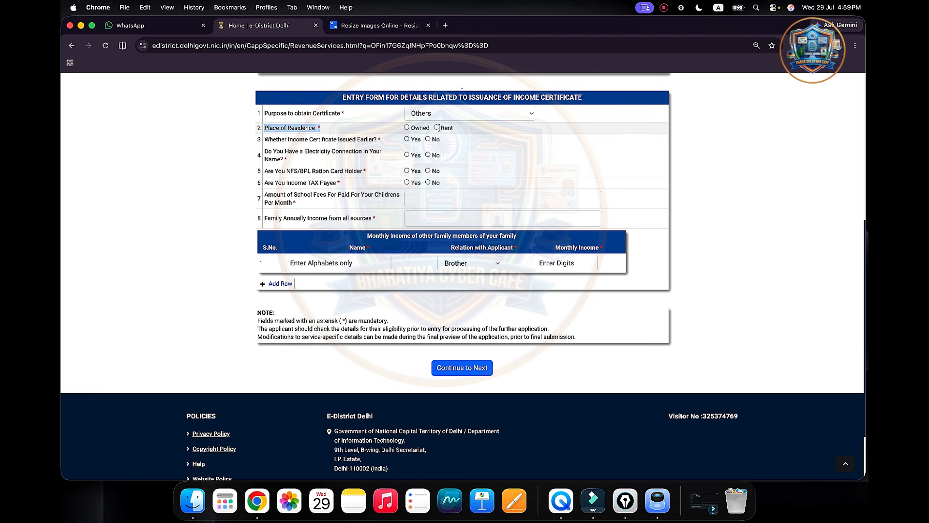
{"action": "left_click", "coordinate": [407, 127]}
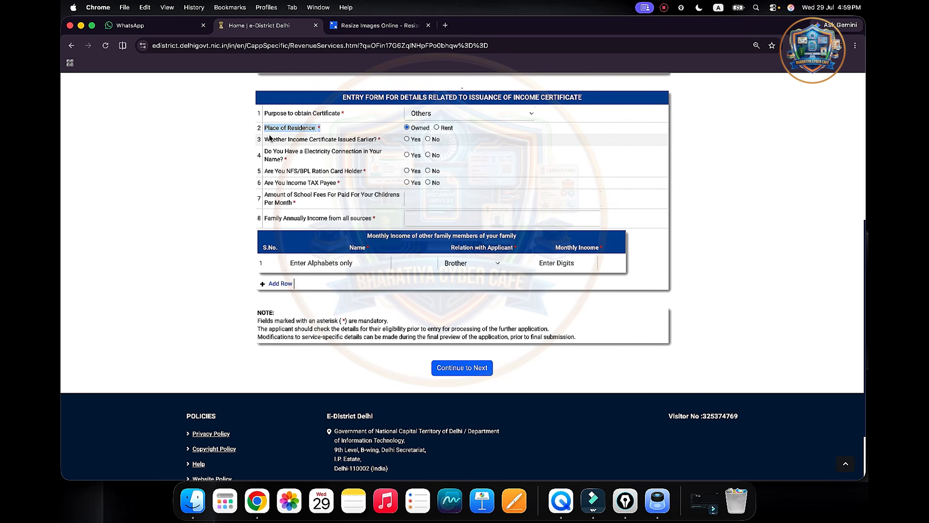
- Answer No to an income certificate issued earlier and Yes to an electricity connection in the applicant's name
{"action": "left_click_drag", "start_coordinate": [266, 139], "coordinate": [378, 139]}
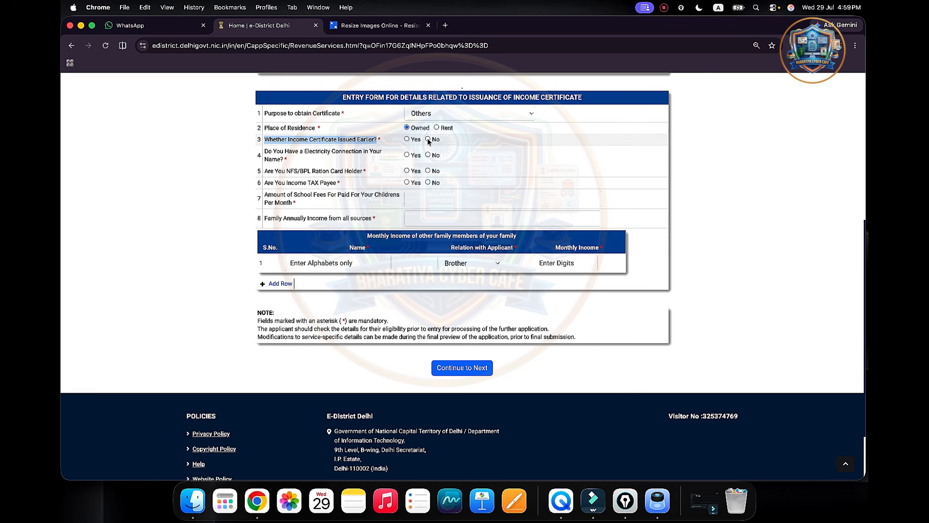
{"action": "left_click", "coordinate": [429, 140]}
{"action": "left_click_drag", "start_coordinate": [264, 156], "coordinate": [284, 157]}
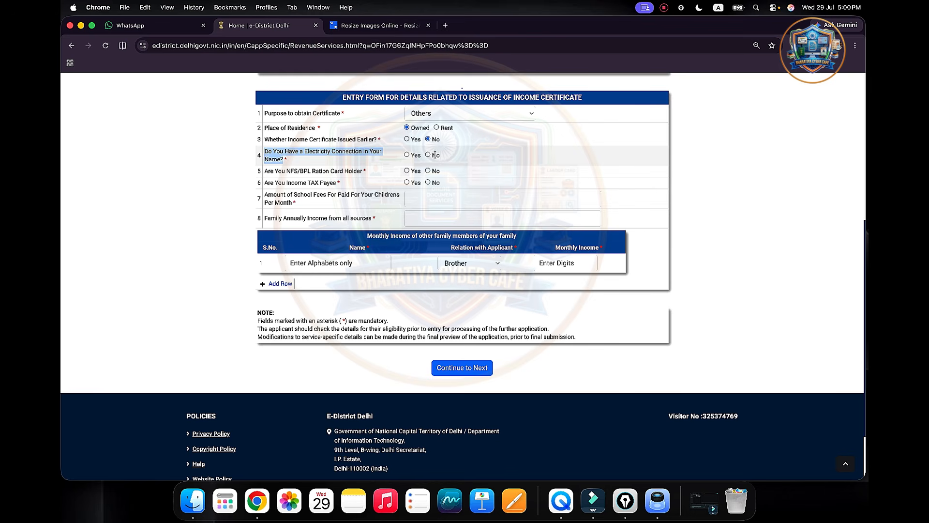
{"action": "left_click", "coordinate": [407, 155]}
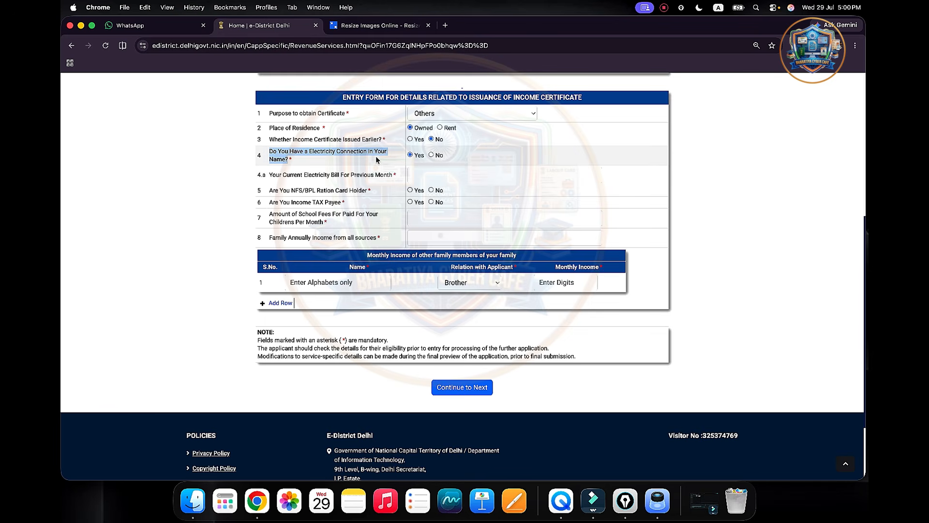
- Change the electricity connection answer to No and answer Yes to being an NFS/BPL ration card holder
{"action": "left_click", "coordinate": [432, 155]}
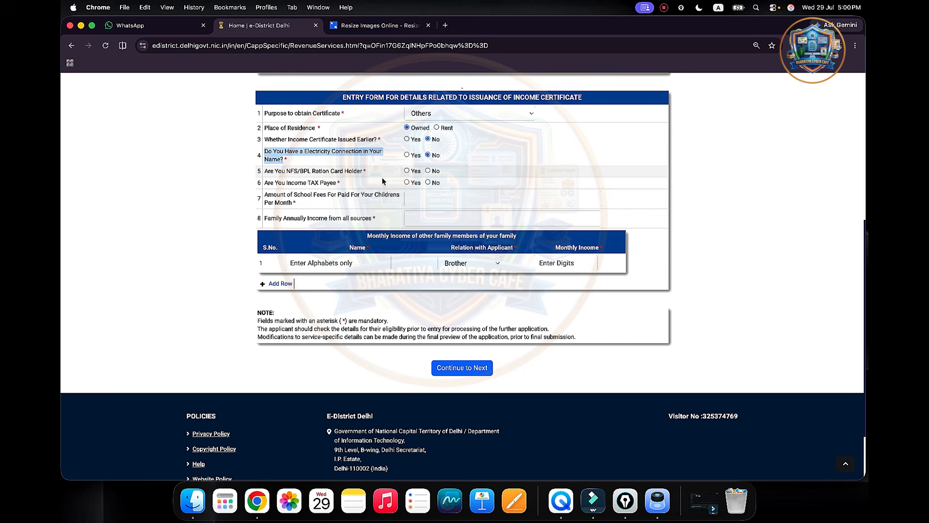
{"action": "left_click", "coordinate": [266, 168]}
{"action": "left_click_drag", "start_coordinate": [265, 168], "coordinate": [370, 167]}
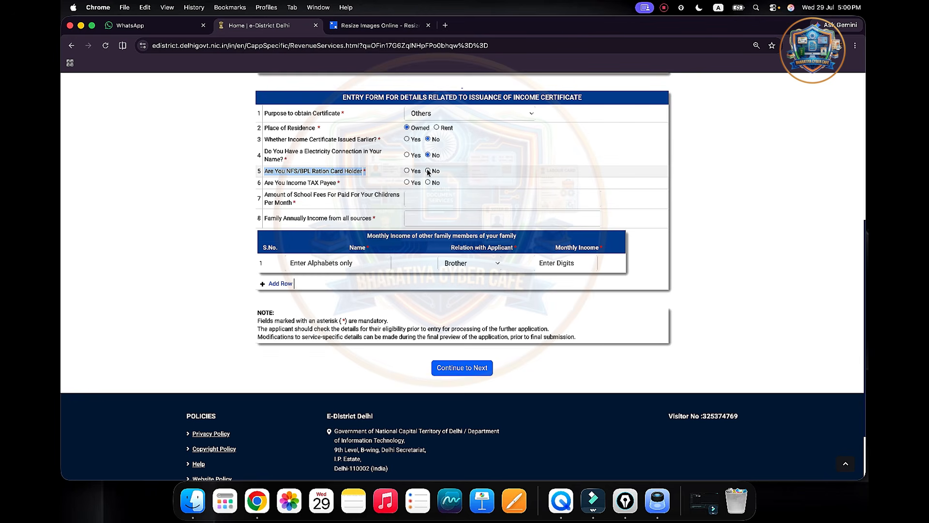
{"action": "left_click", "coordinate": [407, 171]}
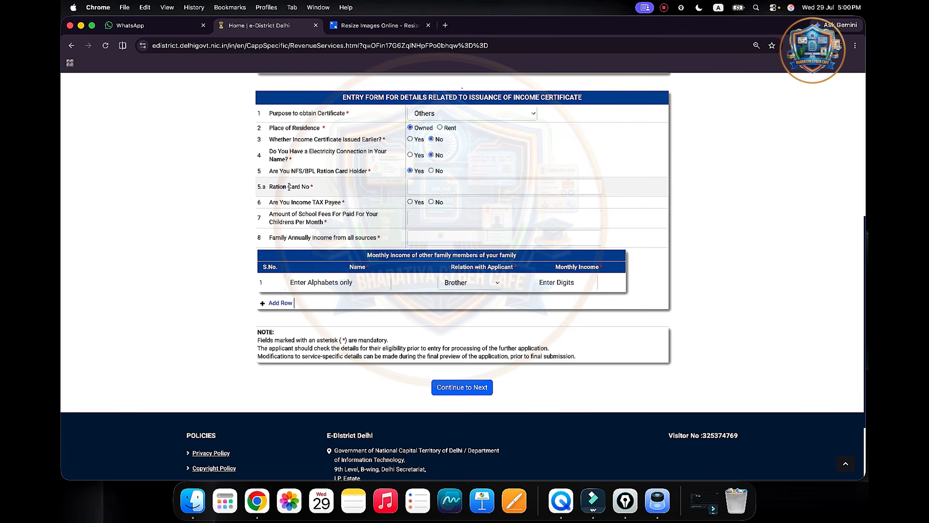
{"action": "left_click_drag", "start_coordinate": [284, 188], "coordinate": [313, 187]}
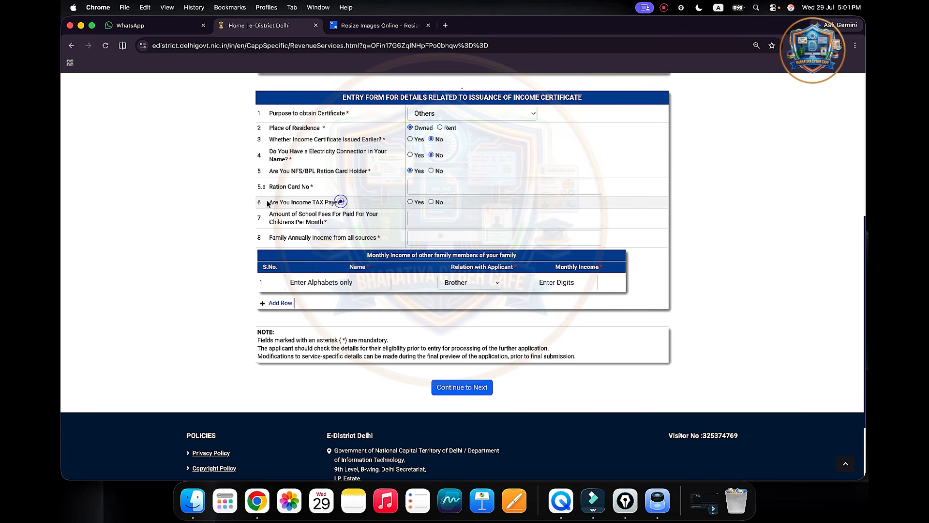
- Answer No to being an income tax payee and set the children's monthly school fees to 0
{"action": "left_click_drag", "start_coordinate": [270, 199], "coordinate": [348, 204]}
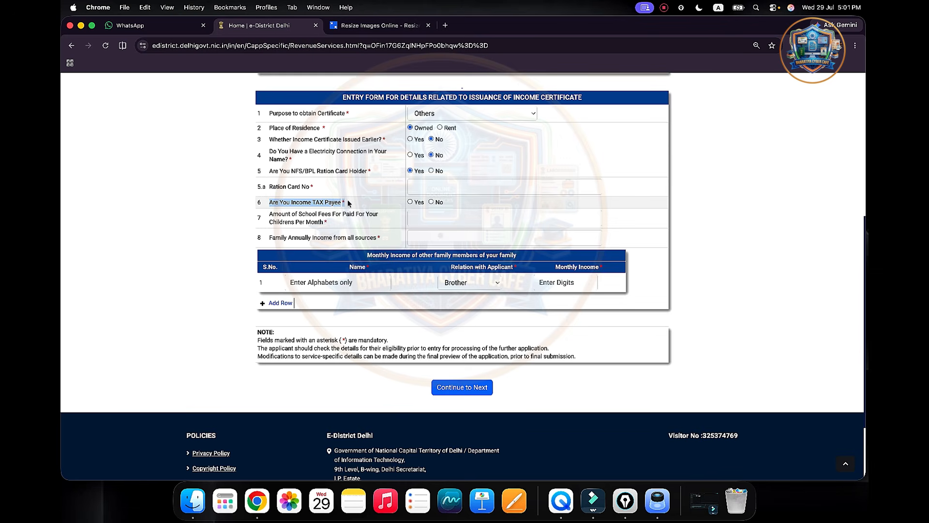
{"action": "left_click", "coordinate": [431, 202]}
{"action": "left_click", "coordinate": [273, 213]}
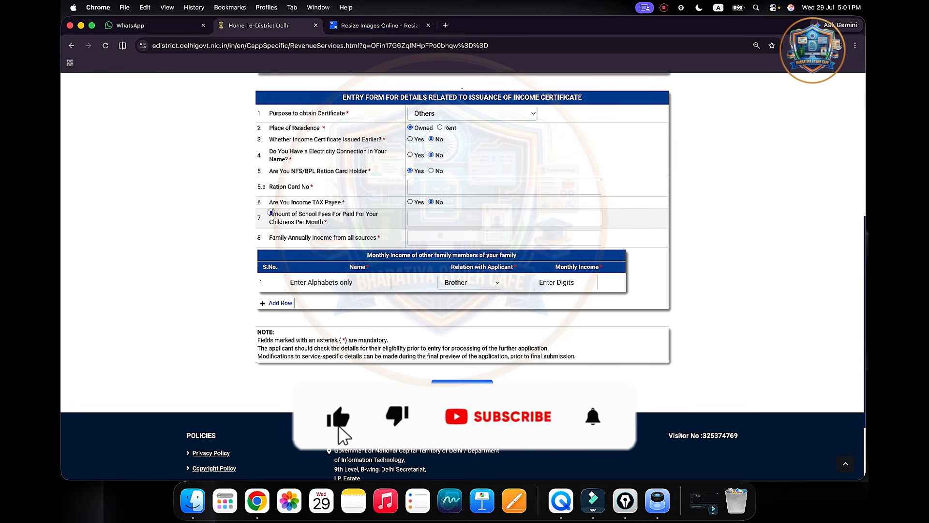
{"action": "left_click_drag", "start_coordinate": [292, 216], "coordinate": [367, 223]}
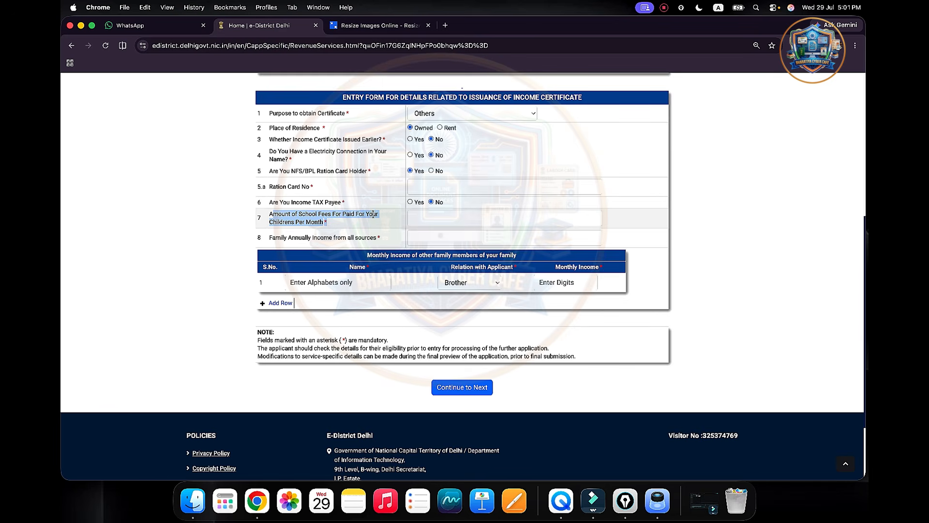
{"action": "left_click", "coordinate": [422, 219]}
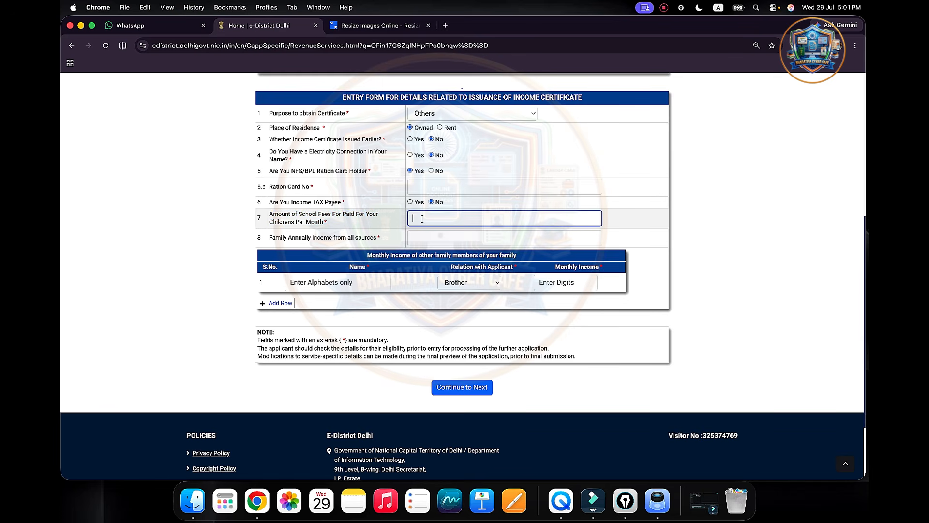
{"action": "type", "text": "0"}
- Set the first family member's relation with the applicant to Husband and add a row to the family monthly income table
{"action": "left_click", "coordinate": [397, 238]}
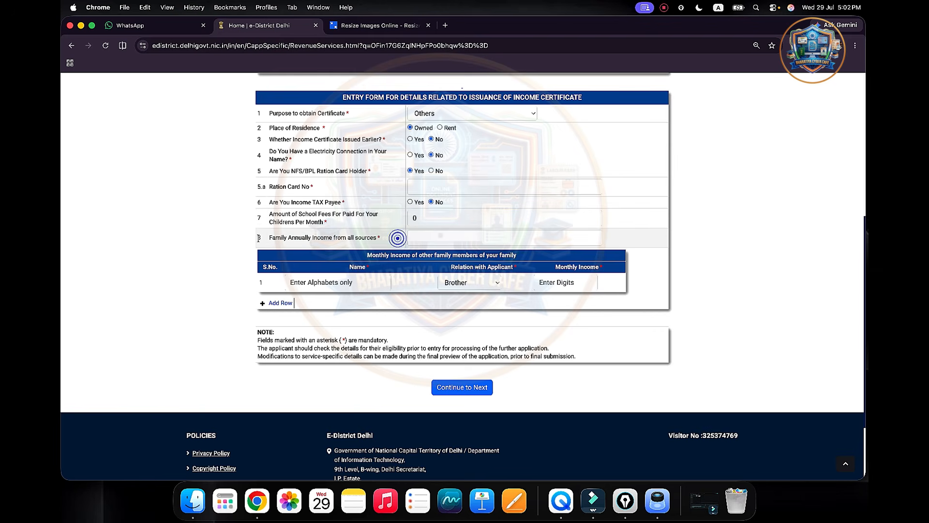
{"action": "left_click_drag", "start_coordinate": [269, 238], "coordinate": [396, 238]}
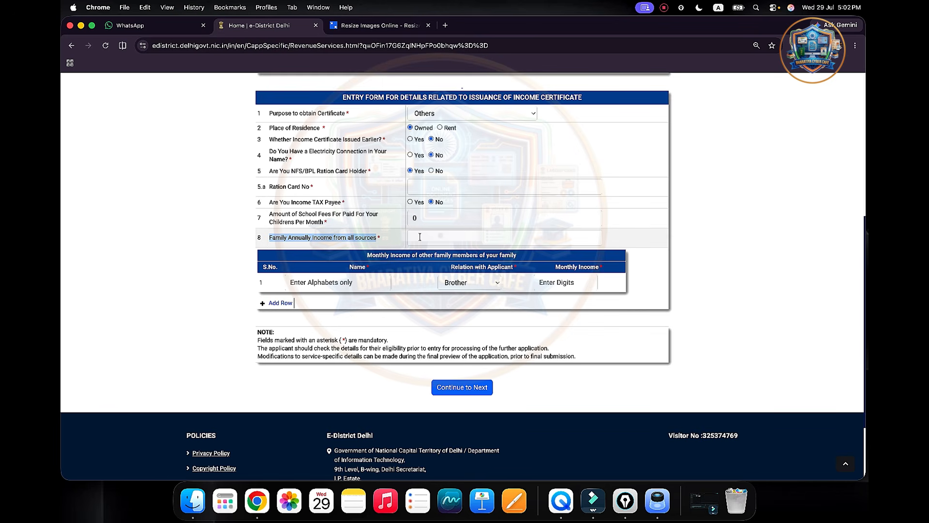
{"action": "left_click_drag", "start_coordinate": [366, 255], "coordinate": [525, 259]}
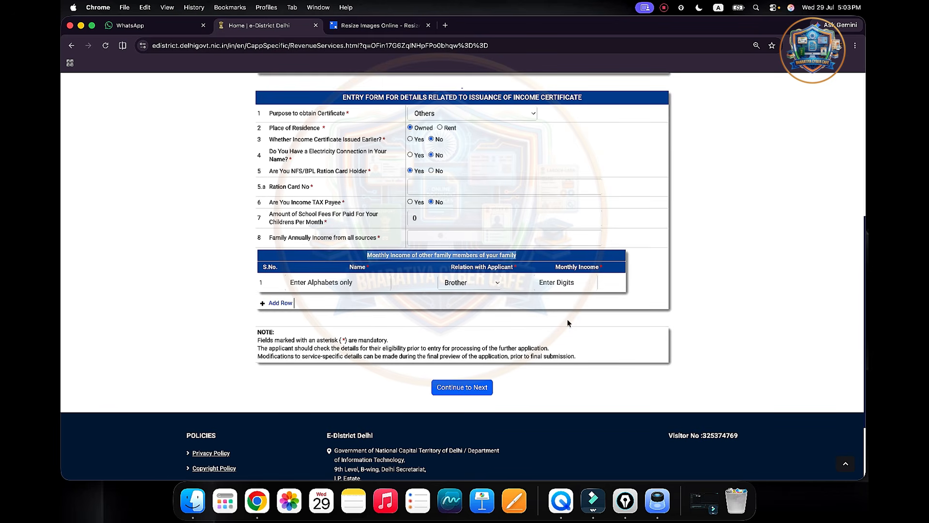
{"action": "left_click", "coordinate": [366, 283]}
{"action": "left_click", "coordinate": [487, 285]}
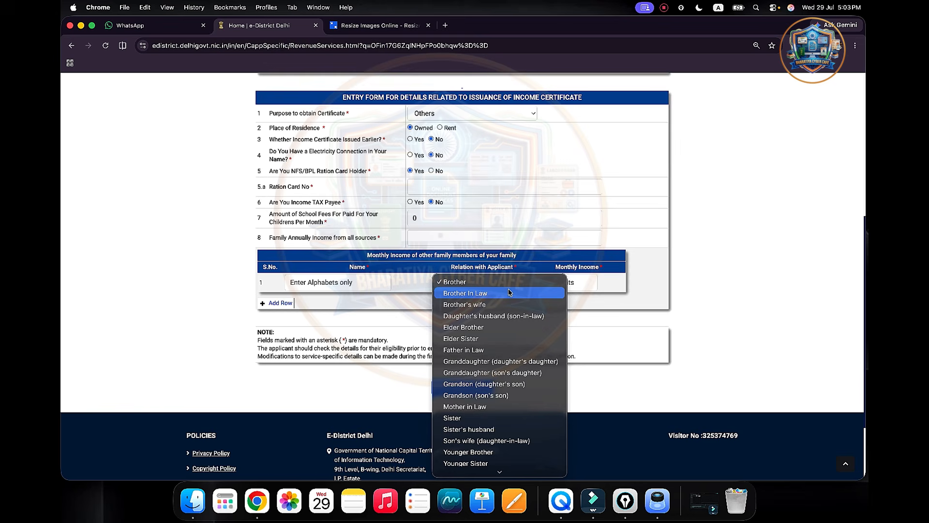
{"action": "scroll", "coordinate": [509, 435], "scroll_direction": "down", "scroll_amount": 5}
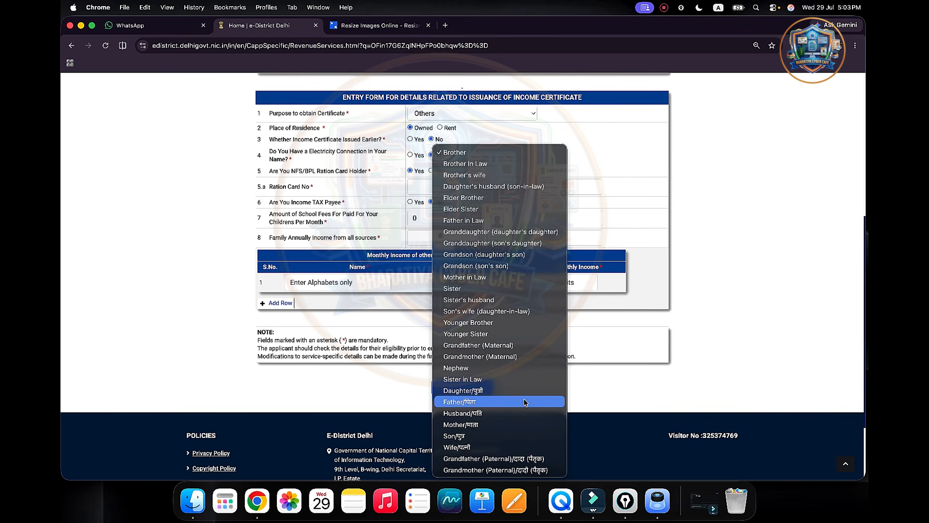
{"action": "left_click", "coordinate": [517, 414]}
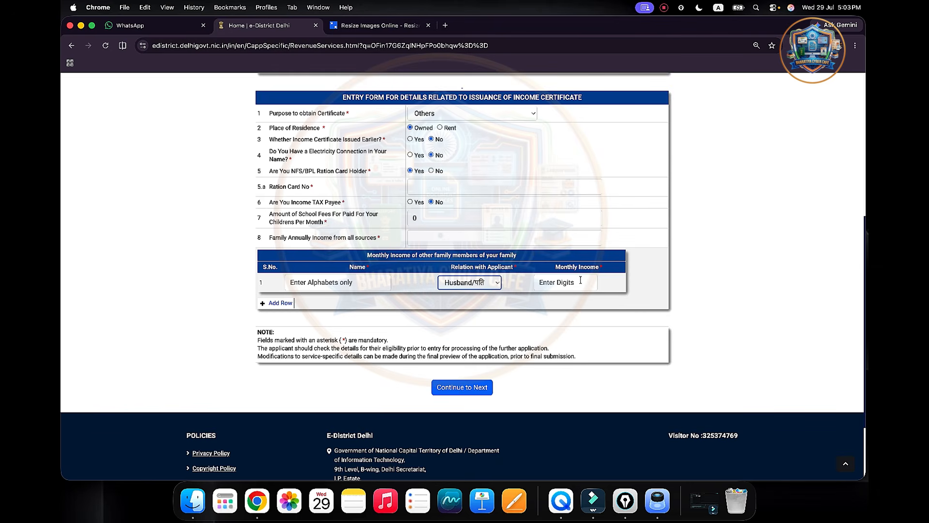
{"action": "left_click", "coordinate": [580, 280]}
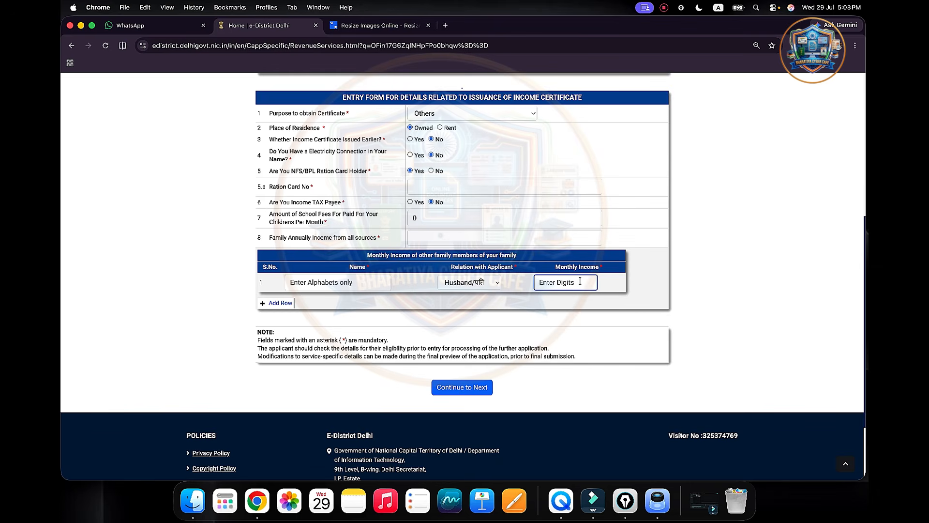
{"action": "left_click", "coordinate": [262, 305]}
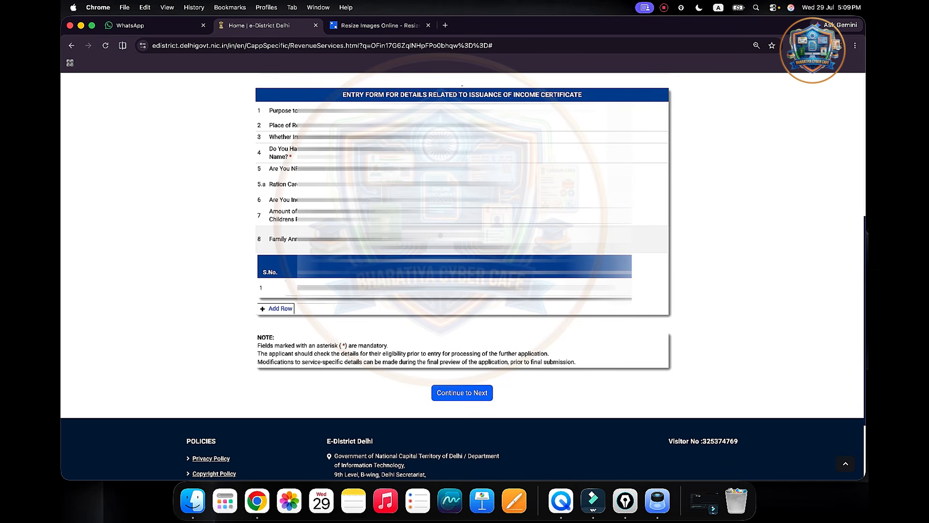
- Continue to the supporting documents list and review the mandatory categories from Identity Proof of Applicant to Self Declaration
{"action": "left_click", "coordinate": [464, 394]}
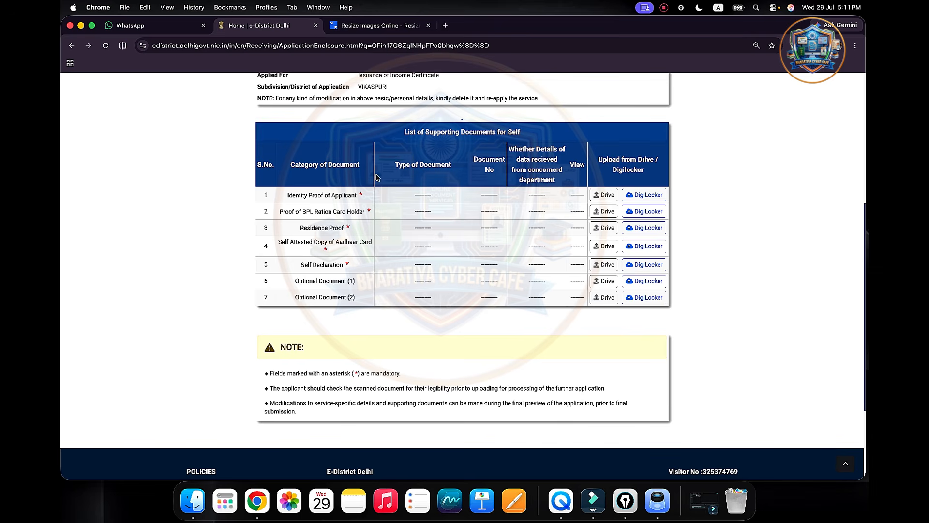
{"action": "left_click_drag", "start_coordinate": [287, 196], "coordinate": [361, 197]}
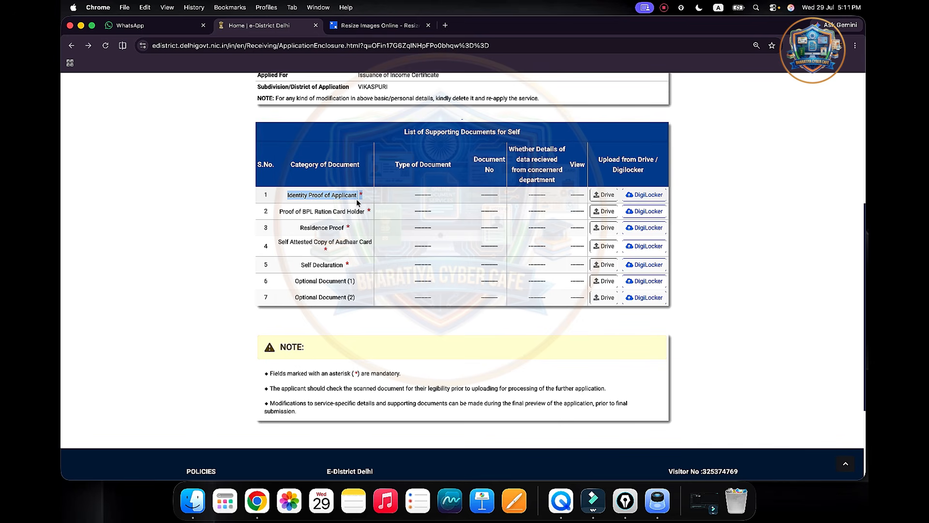
{"action": "left_click", "coordinate": [354, 209]}
{"action": "left_click_drag", "start_coordinate": [279, 213], "coordinate": [361, 220]}
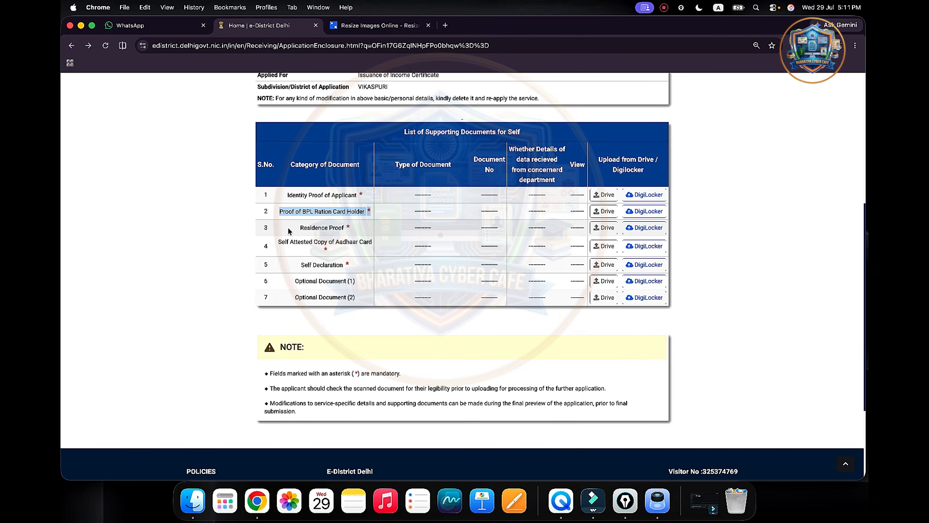
{"action": "left_click_drag", "start_coordinate": [289, 228], "coordinate": [370, 234]}
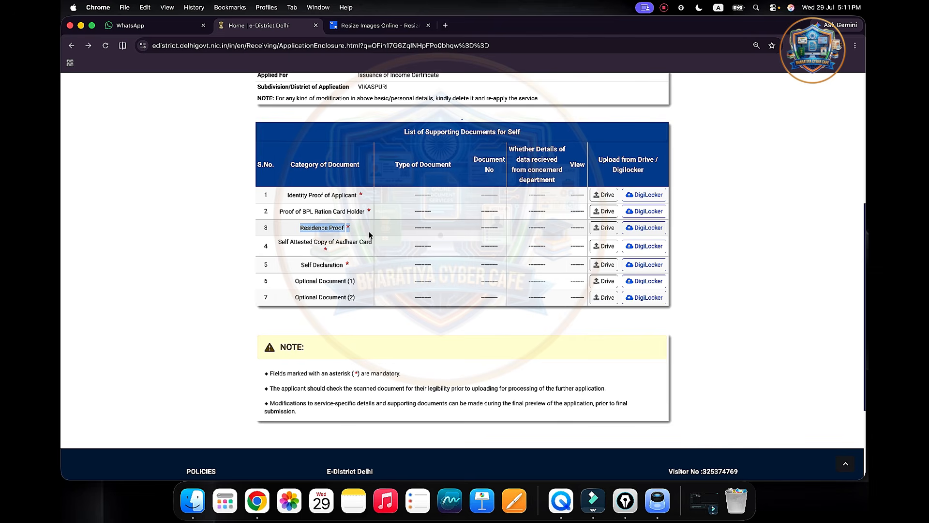
{"action": "left_click_drag", "start_coordinate": [277, 242], "coordinate": [352, 250]}
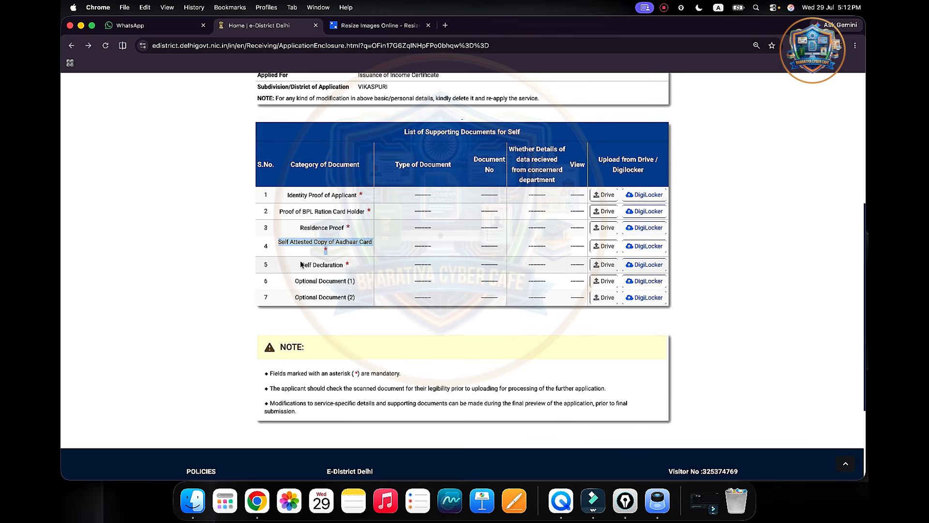
{"action": "left_click_drag", "start_coordinate": [300, 265], "coordinate": [345, 271]}
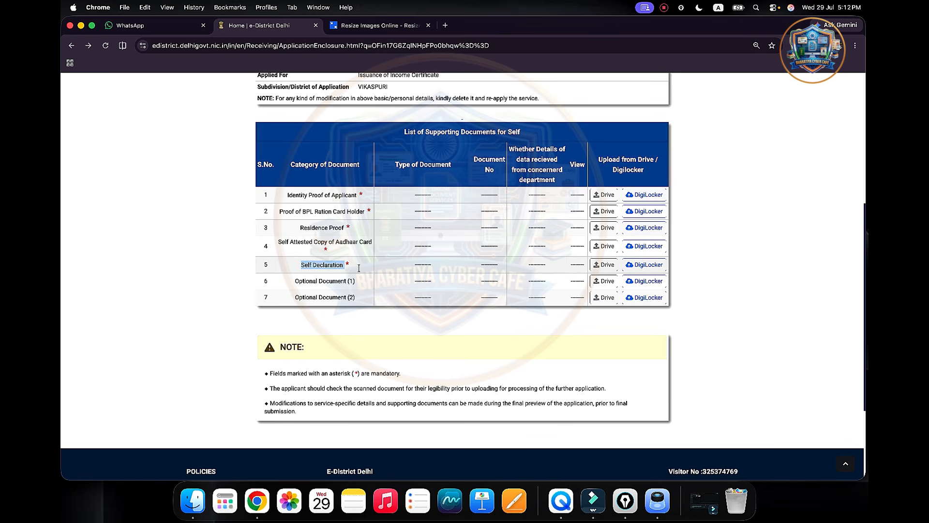
- Generate the self-declaration form from the Self Declaration upload page and review its applicant details, declaration text and signature area
{"action": "left_click", "coordinate": [603, 265]}
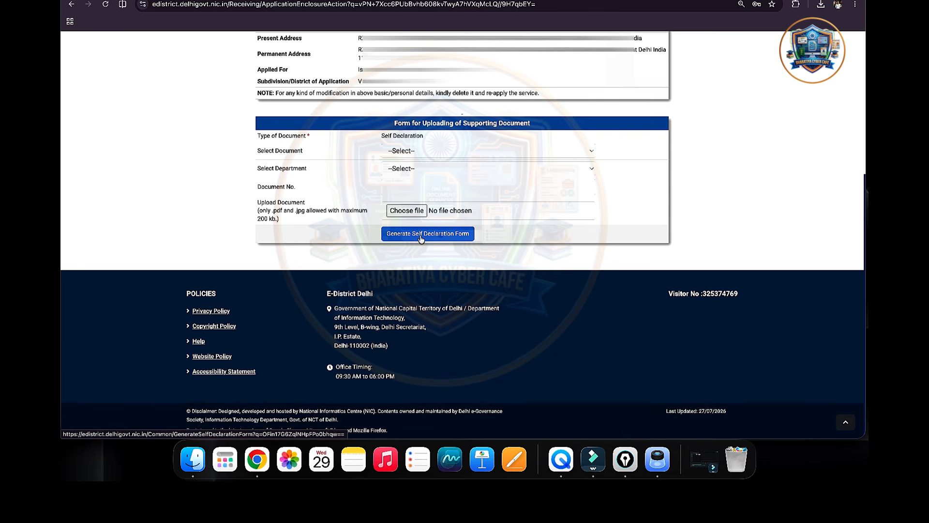
{"action": "left_click", "coordinate": [466, 237]}
{"action": "left_click_drag", "start_coordinate": [332, 148], "coordinate": [418, 148]}
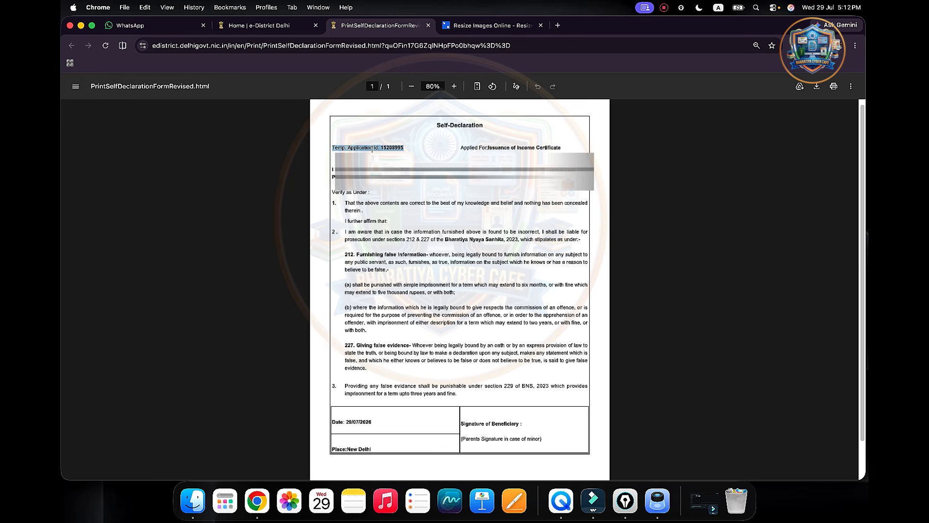
{"action": "left_click", "coordinate": [405, 148]}
{"action": "left_click_drag", "start_coordinate": [335, 170], "coordinate": [517, 178]}
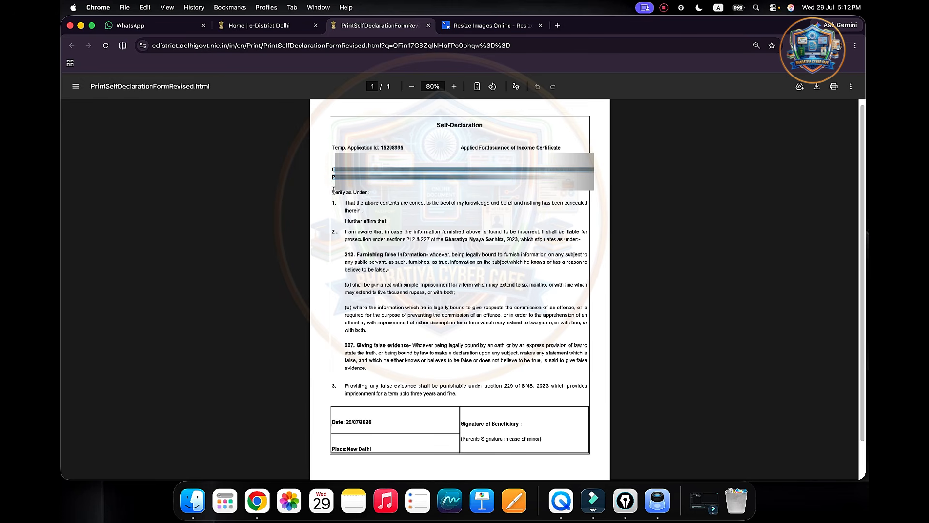
{"action": "left_click_drag", "start_coordinate": [334, 192], "coordinate": [456, 394]}
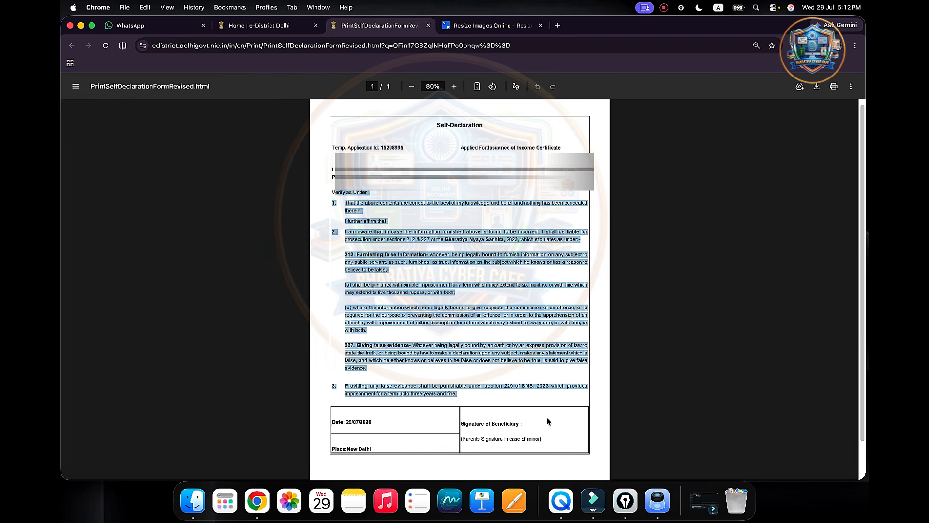
{"action": "left_click_drag", "start_coordinate": [465, 424], "coordinate": [530, 424]}
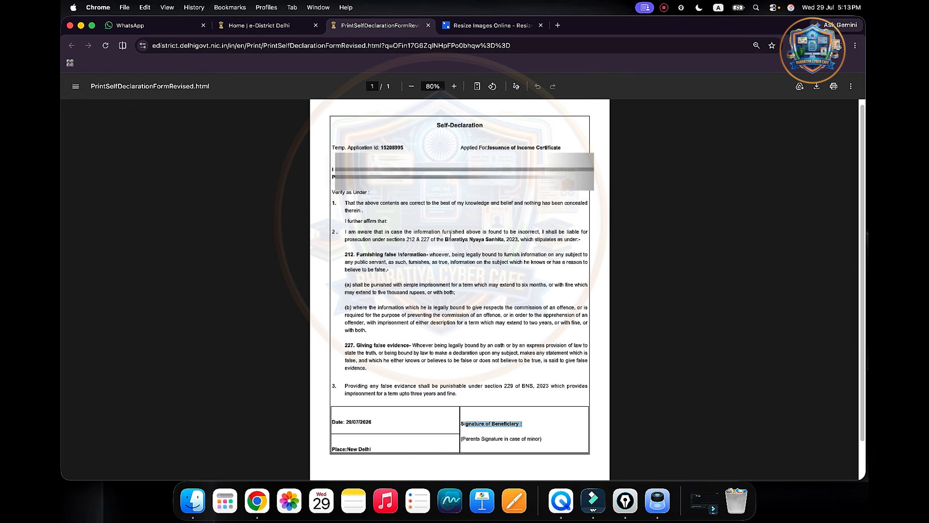
- Return to the Self Declaration upload form and check the allowed file formats and maximum file size
{"action": "left_click", "coordinate": [264, 25]}
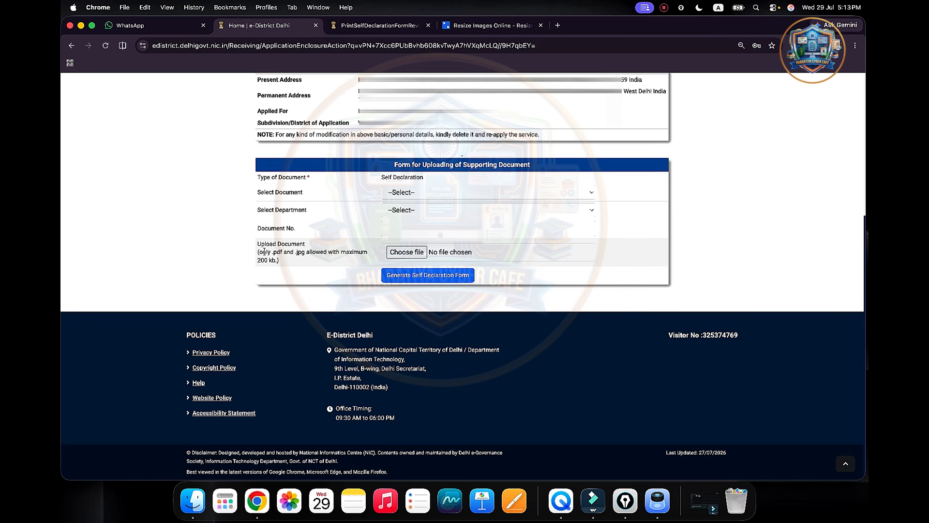
{"action": "left_click_drag", "start_coordinate": [266, 252], "coordinate": [322, 264]}
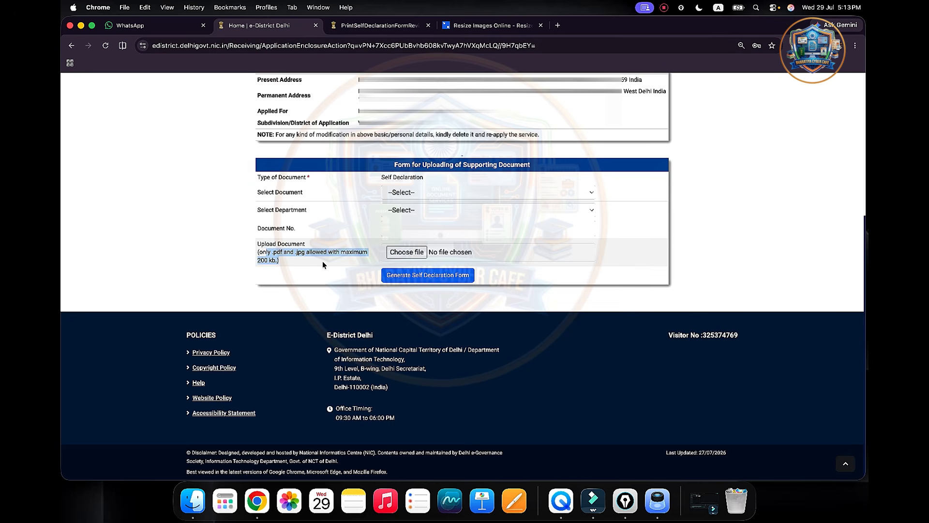
{"action": "left_click", "coordinate": [323, 262]}
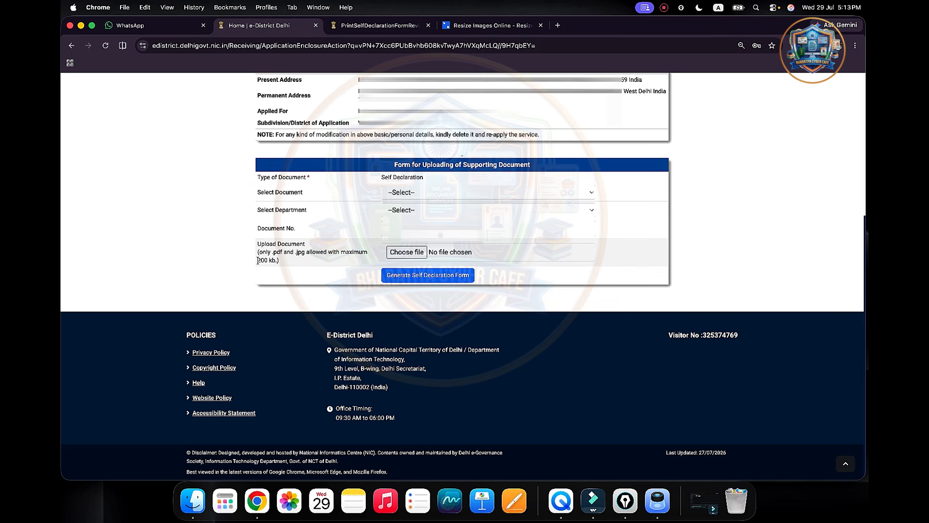
{"action": "left_click_drag", "start_coordinate": [258, 260], "coordinate": [280, 264]}
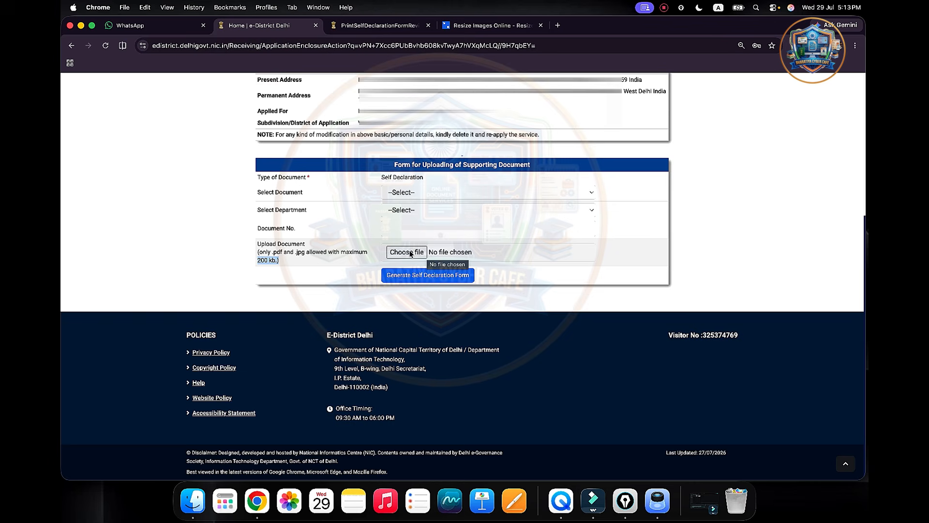
{"action": "left_click_drag", "start_coordinate": [271, 252], "coordinate": [326, 254]}
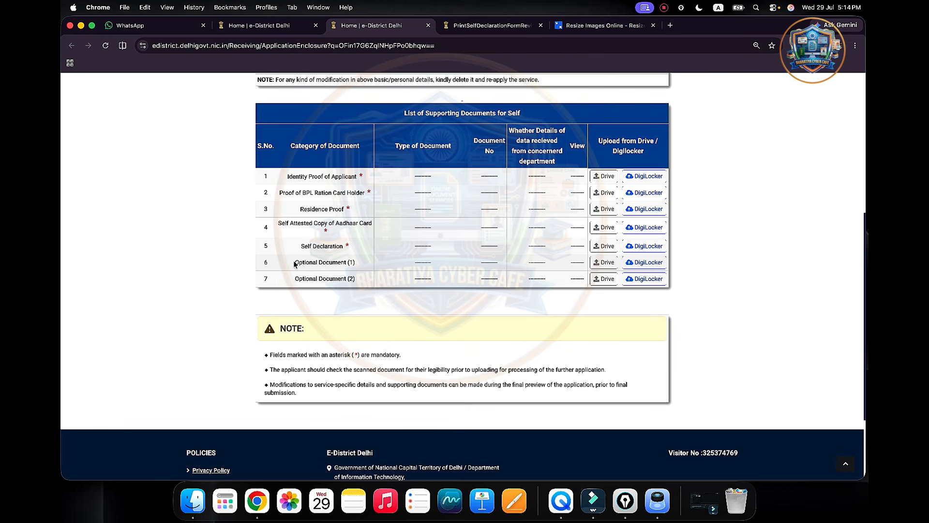
- Check the Optional Document (1) and Optional Document (2) categories in the supporting documents list
{"action": "left_click_drag", "start_coordinate": [294, 262], "coordinate": [328, 266]}
{"action": "left_click_drag", "start_coordinate": [358, 279], "coordinate": [293, 284]}
{"action": "left_click", "coordinate": [293, 285]}
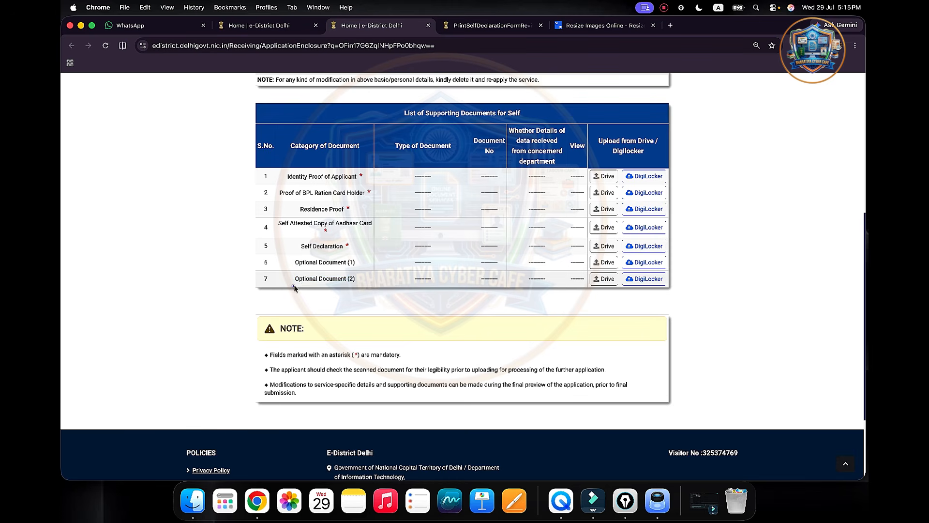
{"action": "left_click_drag", "start_coordinate": [363, 278], "coordinate": [294, 279]}
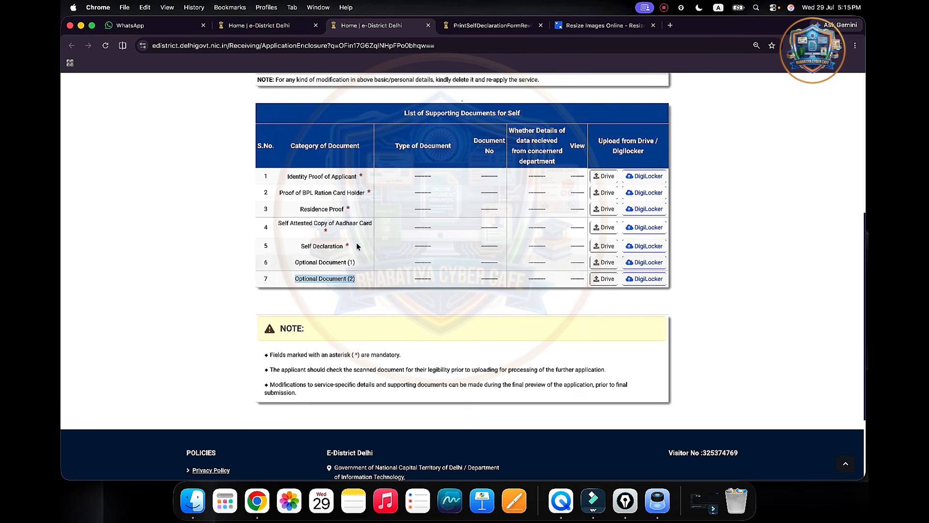
- Start the upload from Drive for Identity Proof of Applicant and choose Aadhaar Card as the document
{"action": "left_click_drag", "start_coordinate": [300, 177], "coordinate": [357, 178]}
{"action": "left_click", "coordinate": [609, 175]}
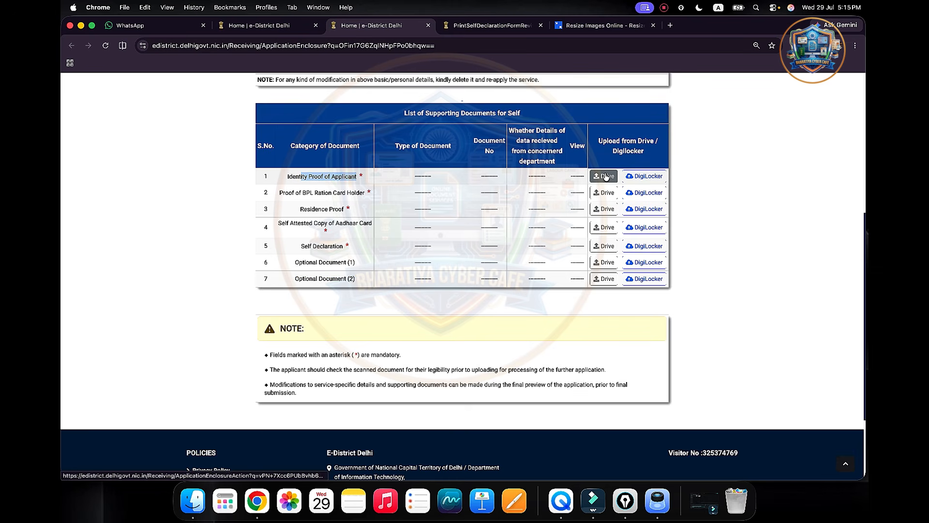
{"action": "left_click", "coordinate": [606, 176]}
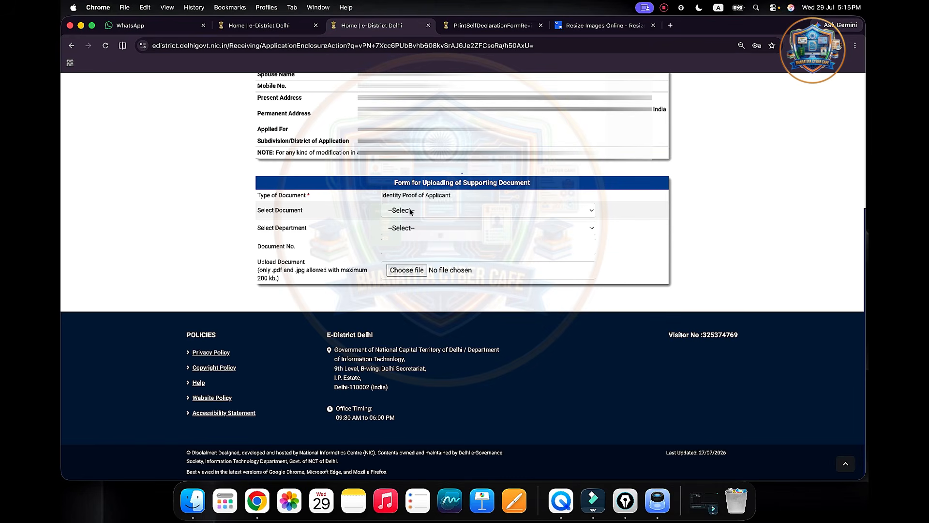
{"action": "left_click", "coordinate": [410, 211]}
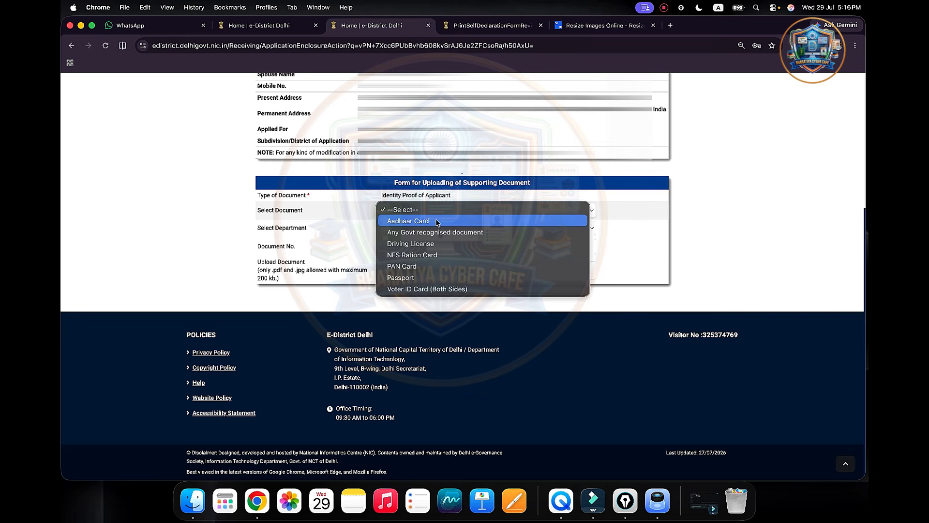
{"action": "left_click", "coordinate": [437, 222]}
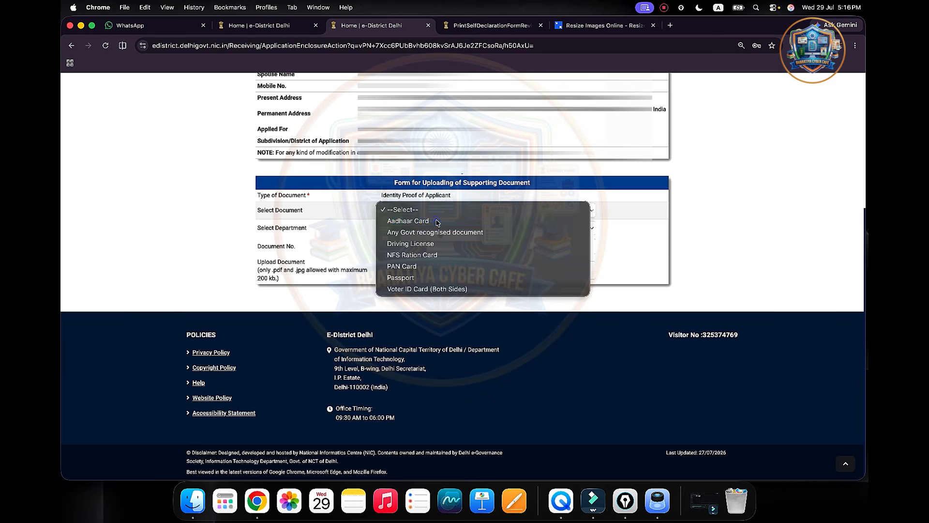
- Select the existing Aadhaar Card document for the identity proof and continue with it instead of uploading a new one
{"action": "left_click_drag", "start_coordinate": [265, 227], "coordinate": [311, 230]}
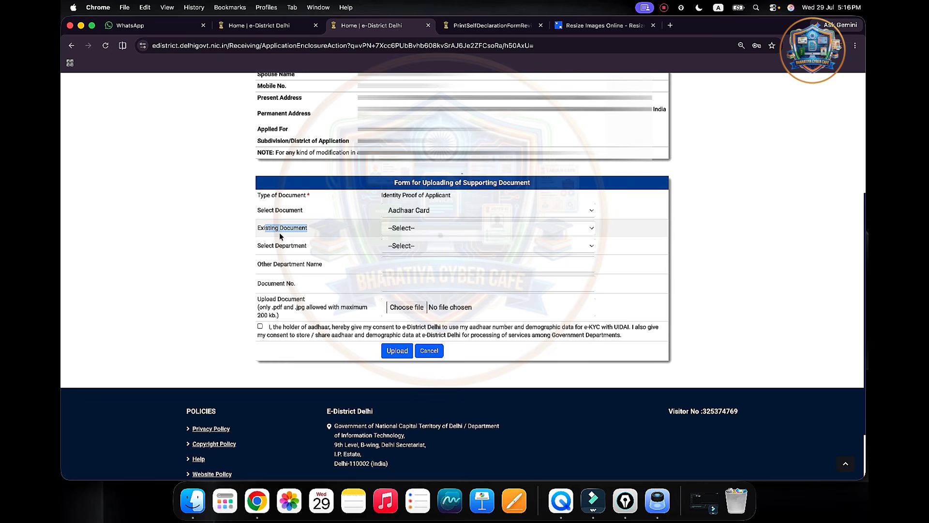
{"action": "left_click", "coordinate": [387, 229]}
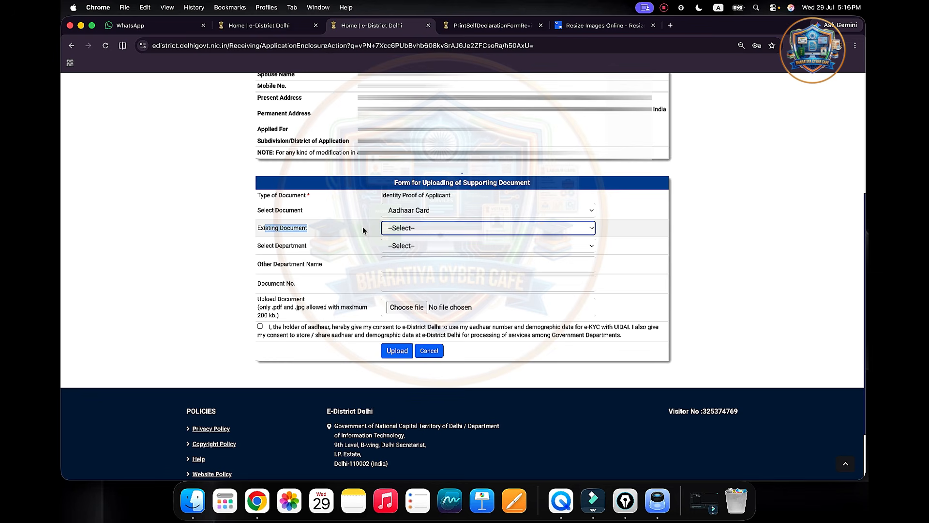
{"action": "left_click", "coordinate": [413, 227]}
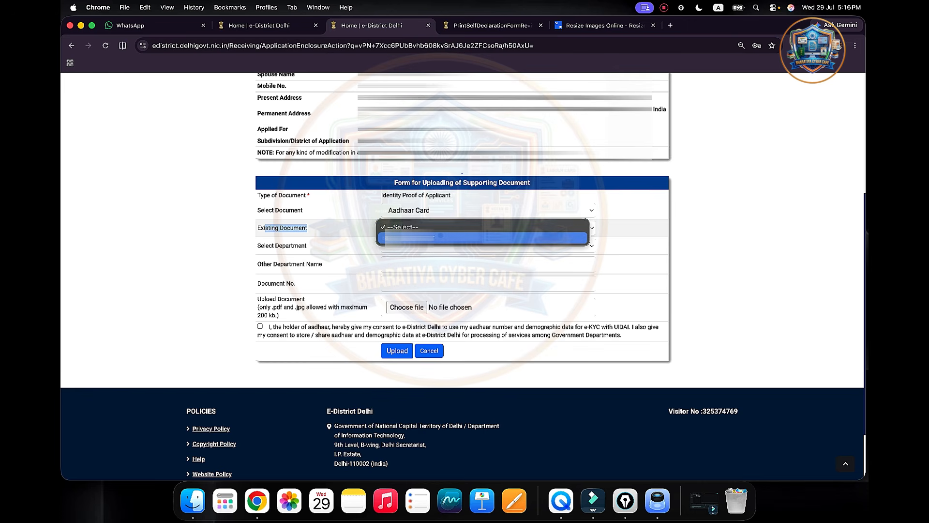
{"action": "left_click", "coordinate": [440, 237]}
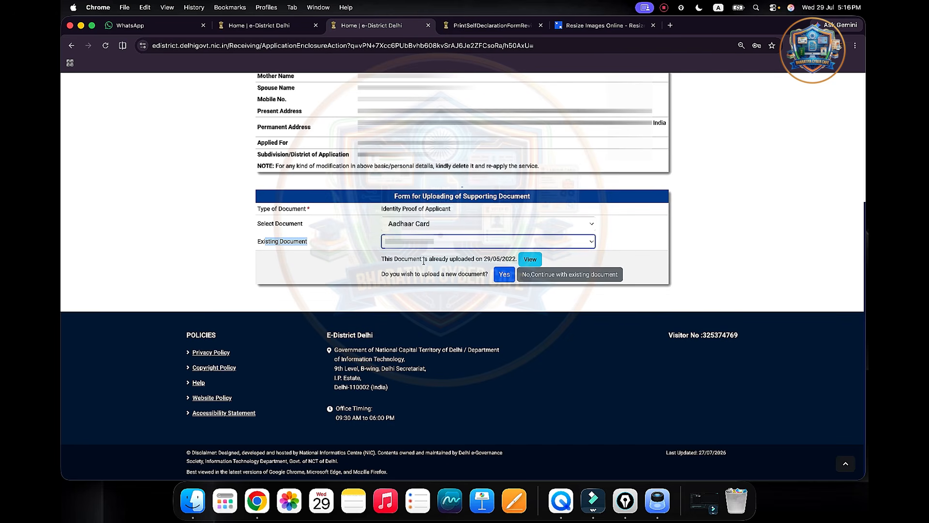
{"action": "left_click_drag", "start_coordinate": [456, 259], "coordinate": [514, 257]}
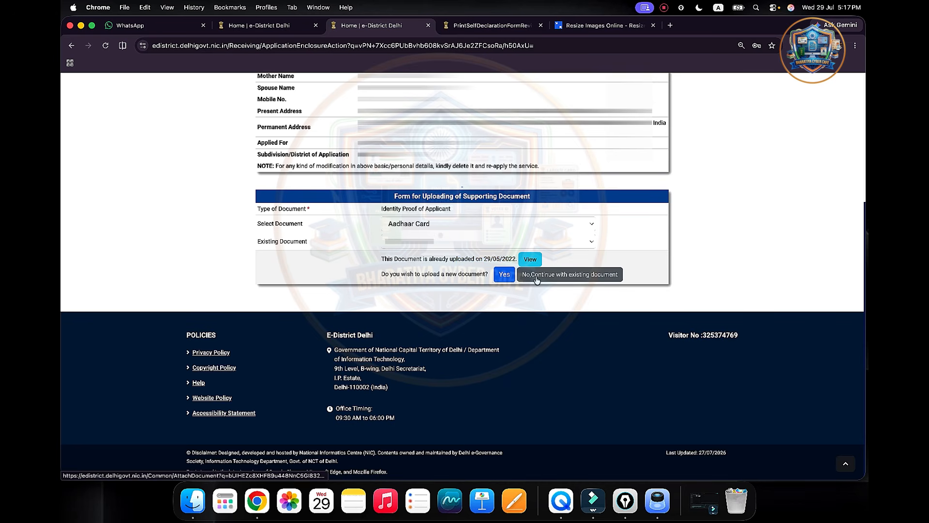
{"action": "left_click", "coordinate": [580, 274]}
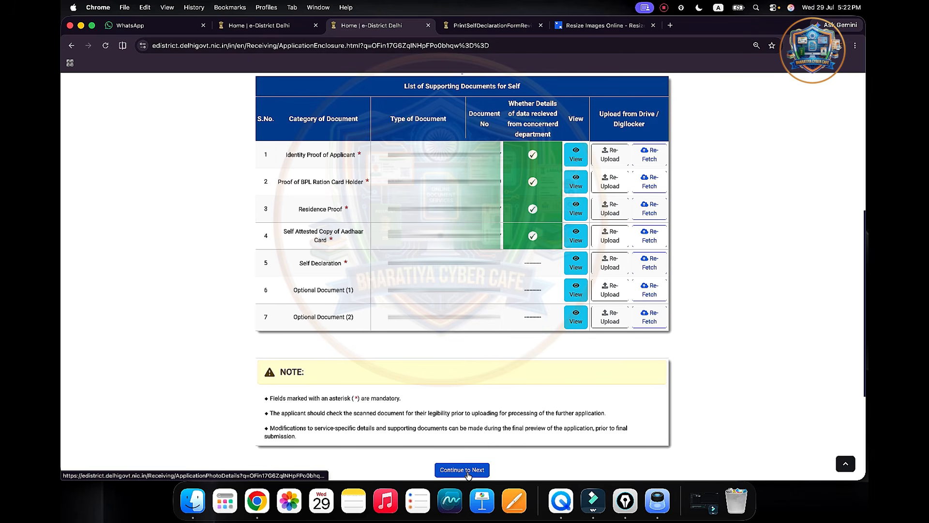
- Continue through the supporting documents and photograph details to the application preview and review it down to the photograph section
{"action": "left_click", "coordinate": [467, 471]}
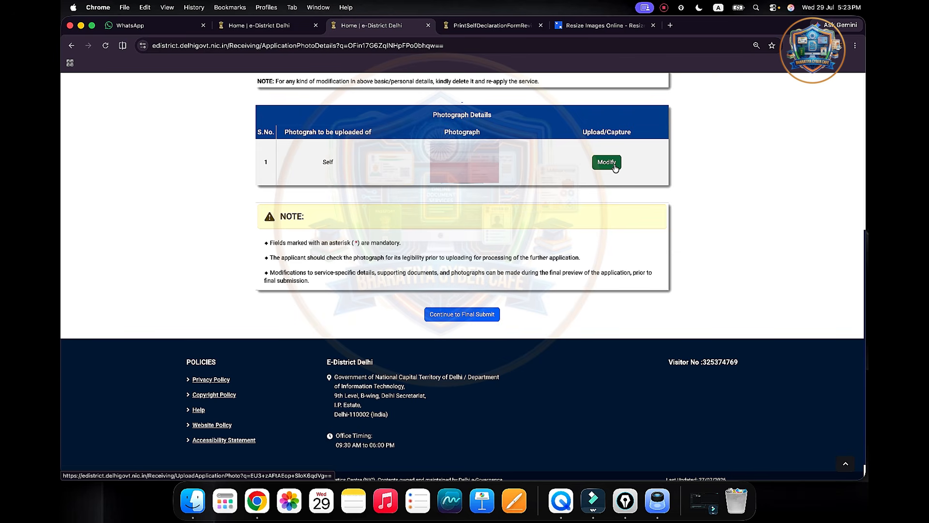
{"action": "left_click", "coordinate": [463, 319]}
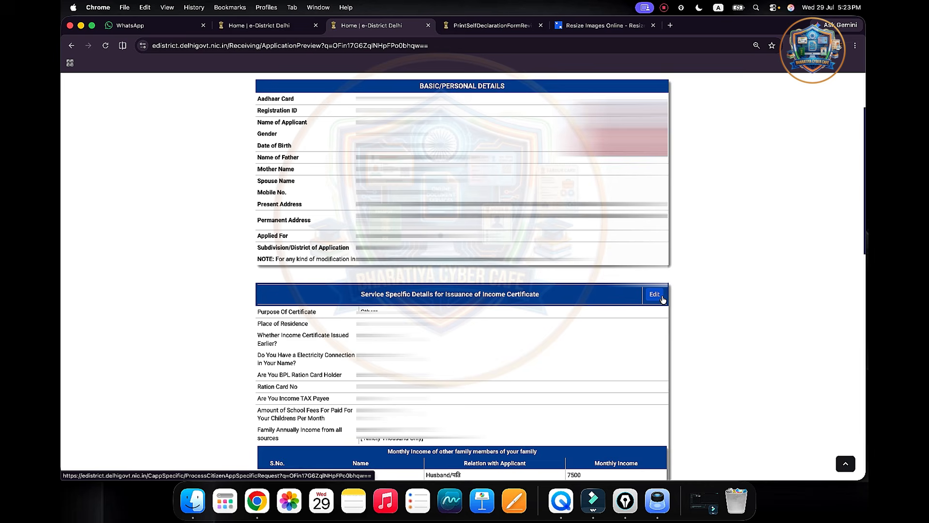
{"action": "scroll", "coordinate": [590, 330], "scroll_direction": "down", "scroll_amount": 15}
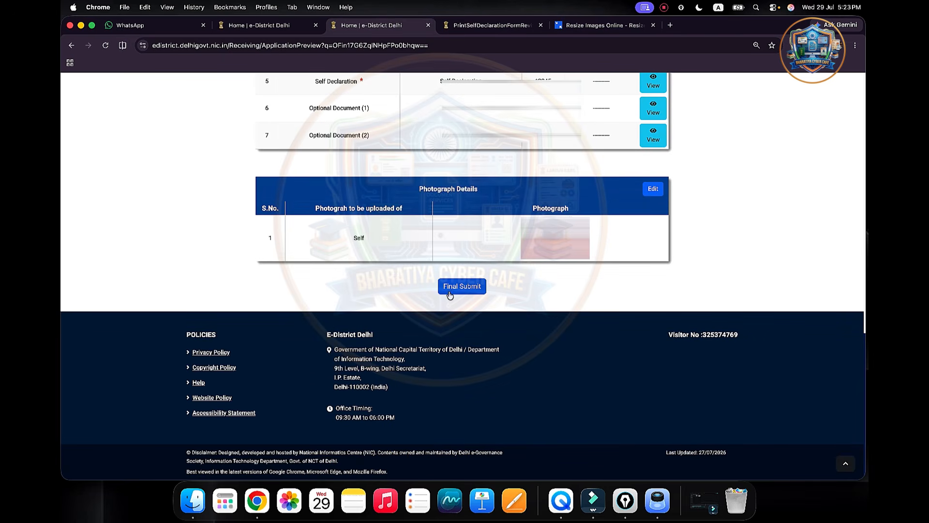